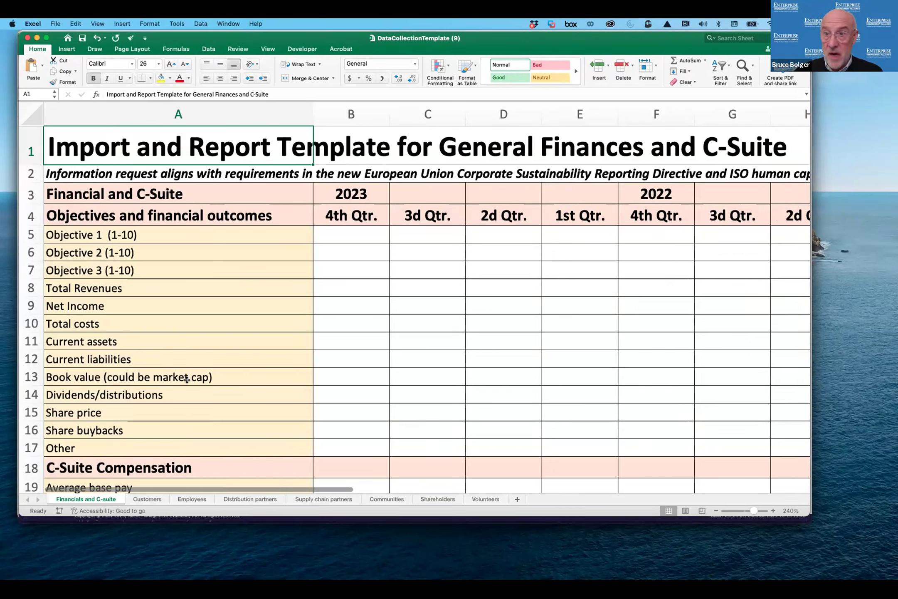
- Look over the stakeholder sheets from Customers through Volunteers, and return to the Financials and C-suite sheet
click(147, 497)
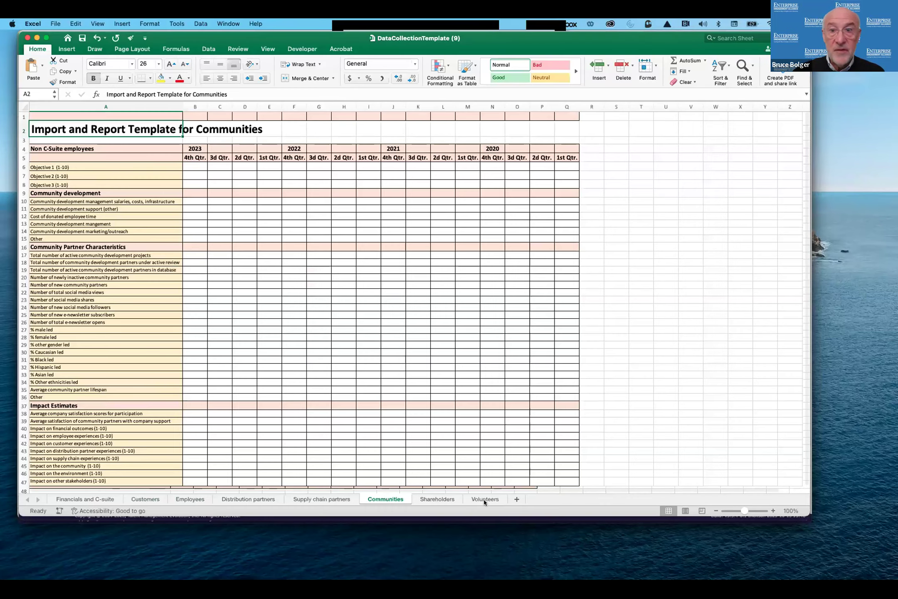
click(484, 500)
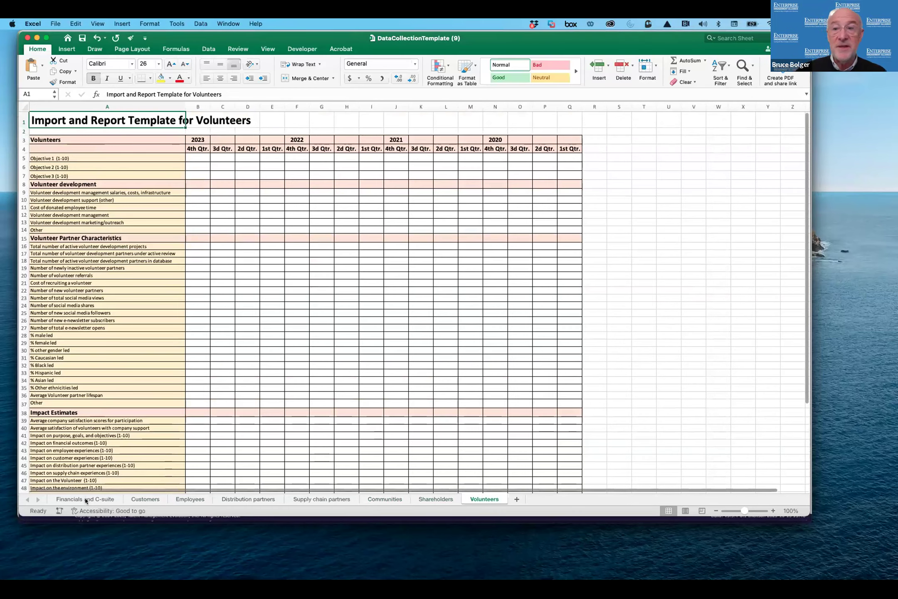
click(86, 500)
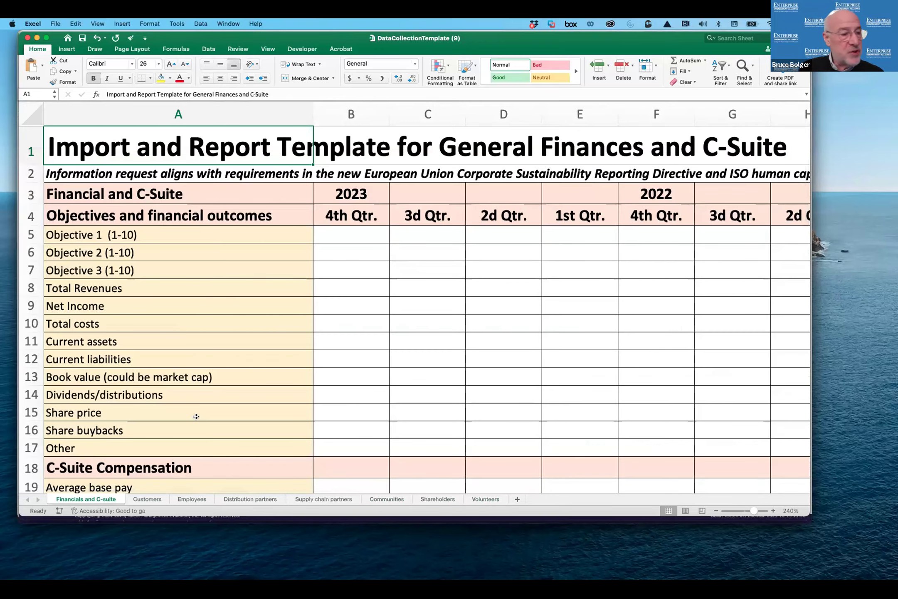
- Skim the Financials and C-suite sheet from the financial outcomes through the C-Suite Demographics section, and return to its title
scroll(196, 416, down, 3)
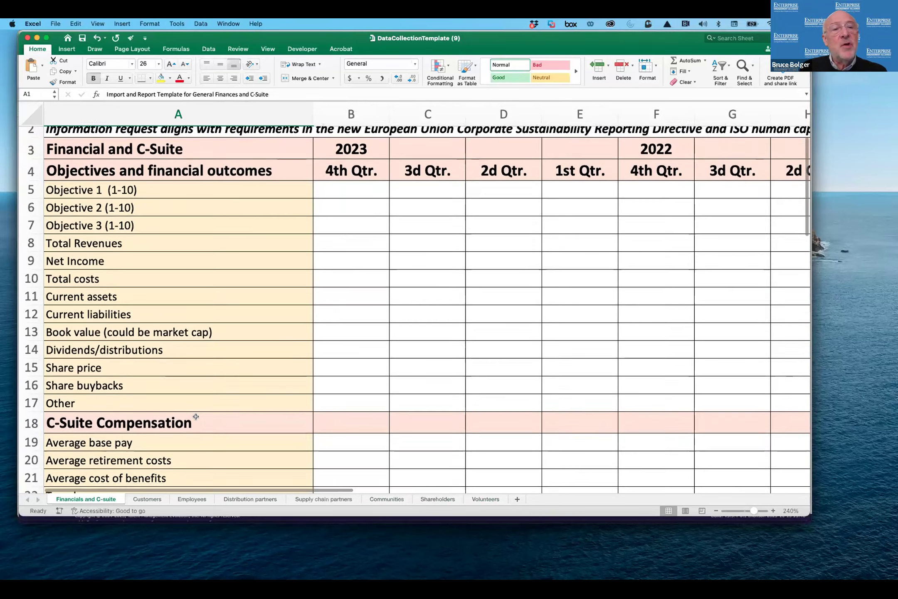
scroll(196, 416, down, 3)
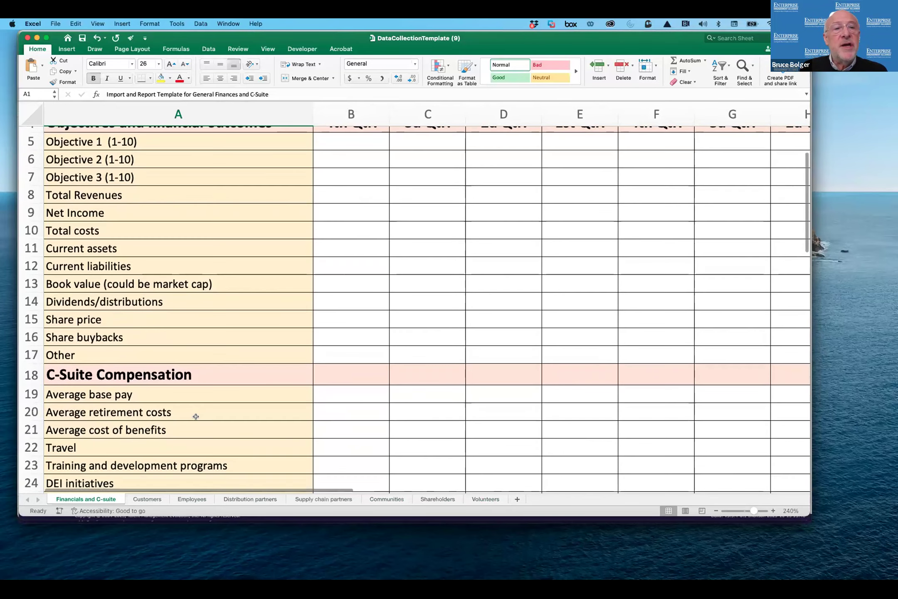
scroll(196, 416, down, 6)
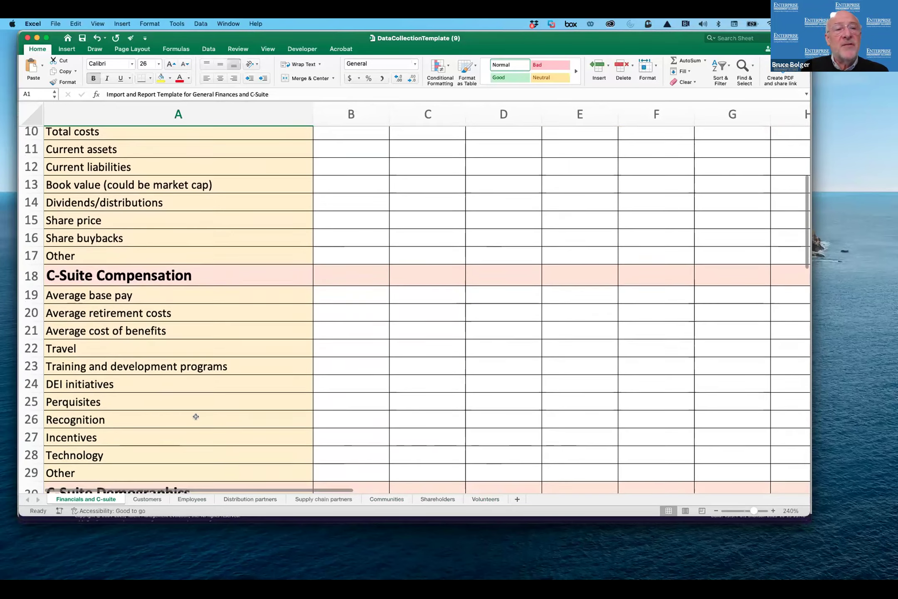
scroll(196, 416, down, 5)
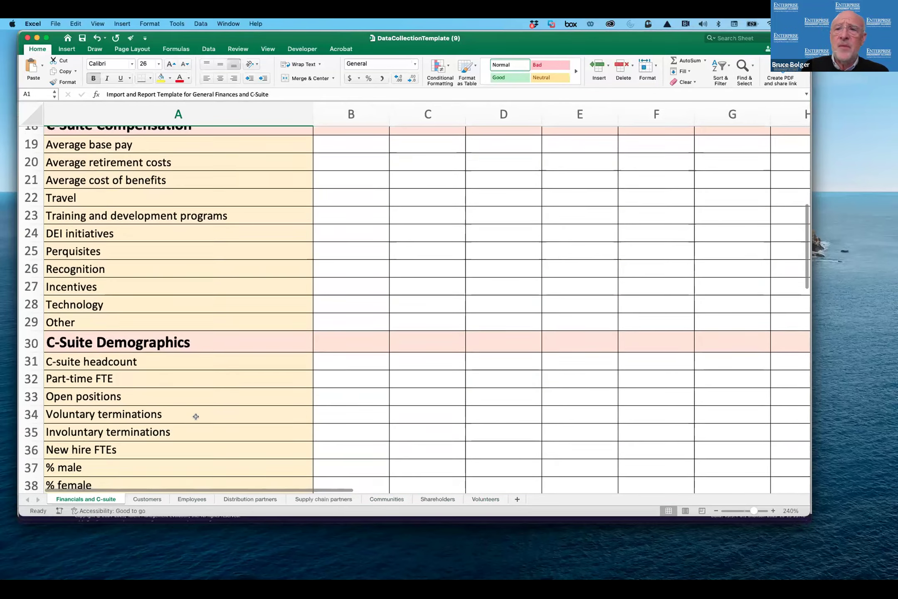
scroll(197, 421, up, 15)
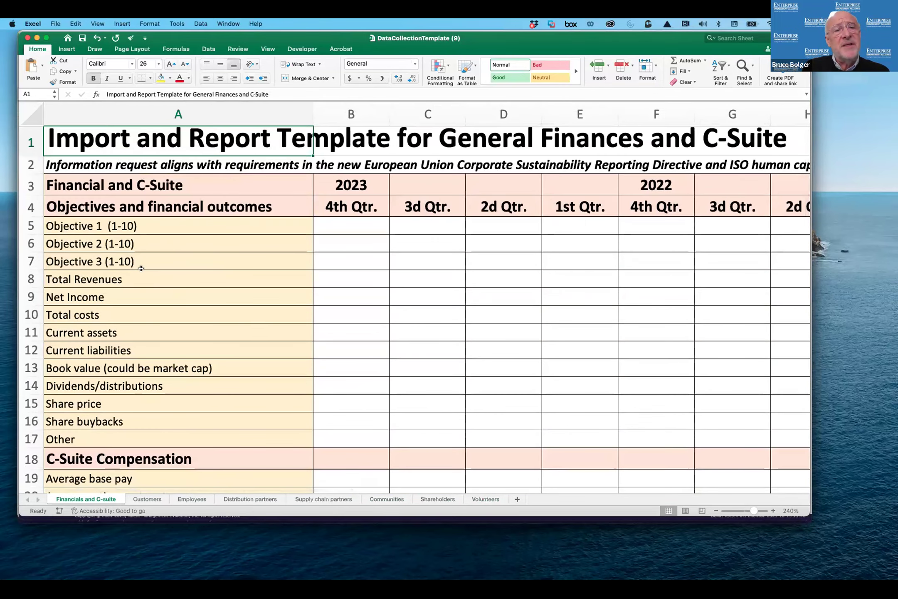
- Highlight the Objective 1 to Objective 3 rows, and select the Objective 2 and Objective 3 cells individually to examine them
click(69, 225)
drag(70, 231, 71, 259)
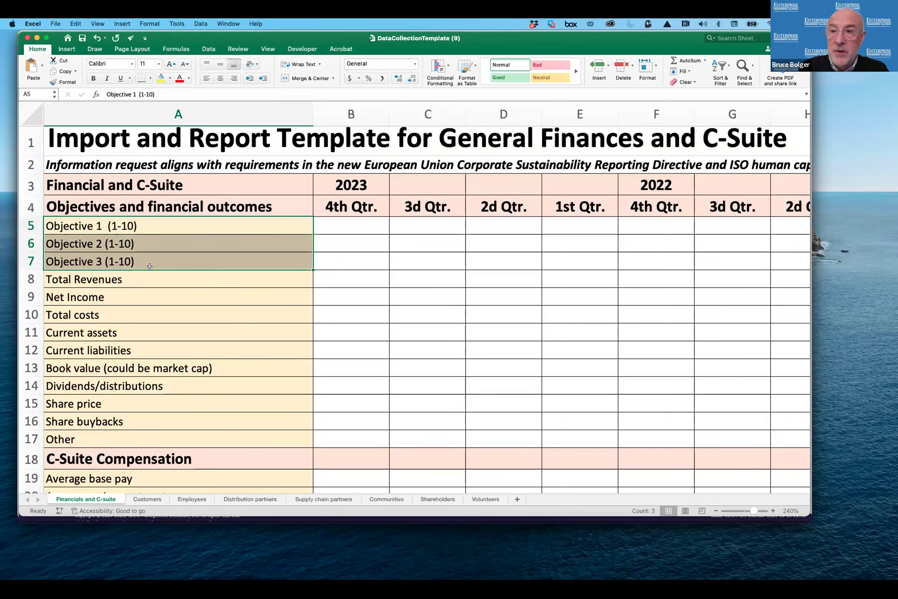
click(145, 245)
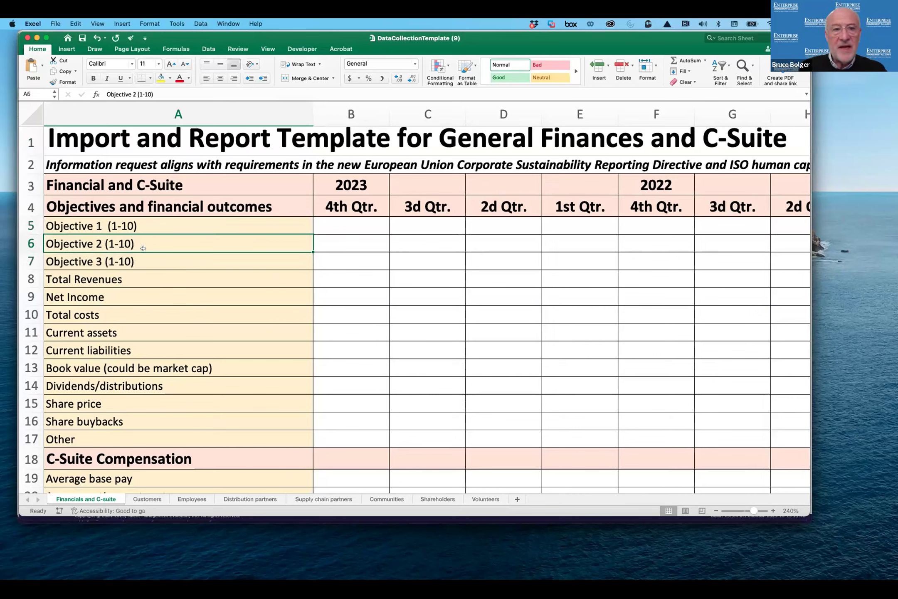
click(136, 260)
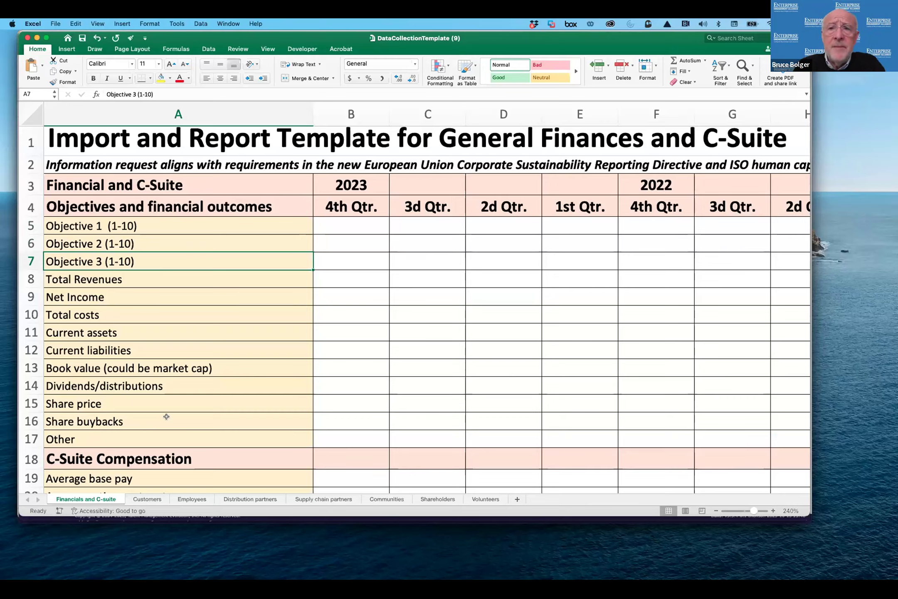
- Examine the C-Suite Compensation items on the Financials and C-suite sheet, from average base pay to technology and other costs
scroll(166, 417, down, 10)
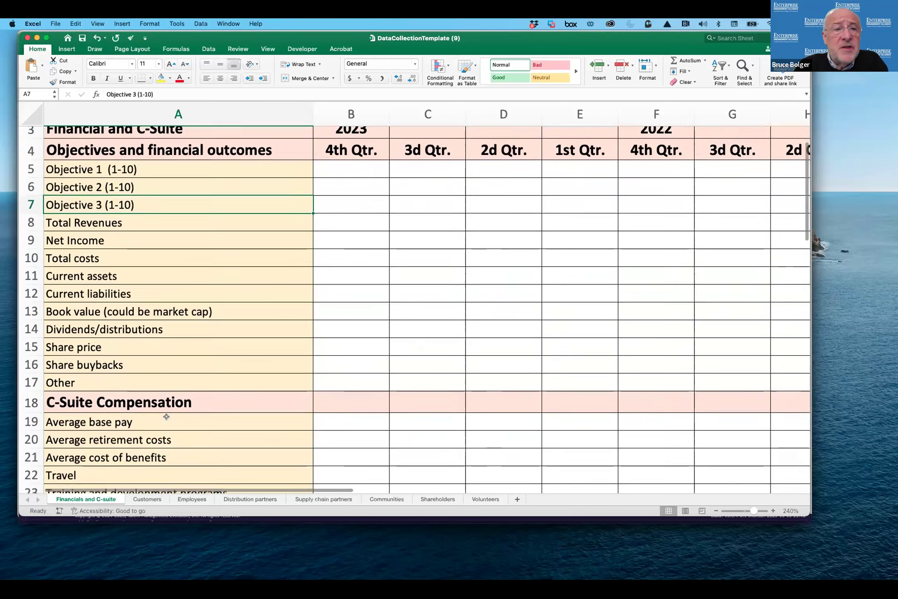
scroll(167, 416, down, 2)
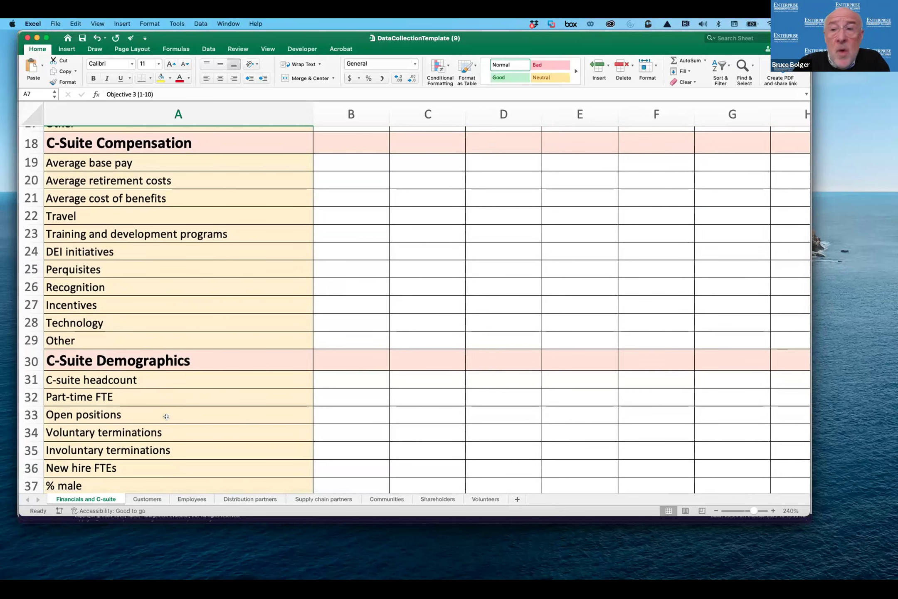
scroll(166, 416, down, 1)
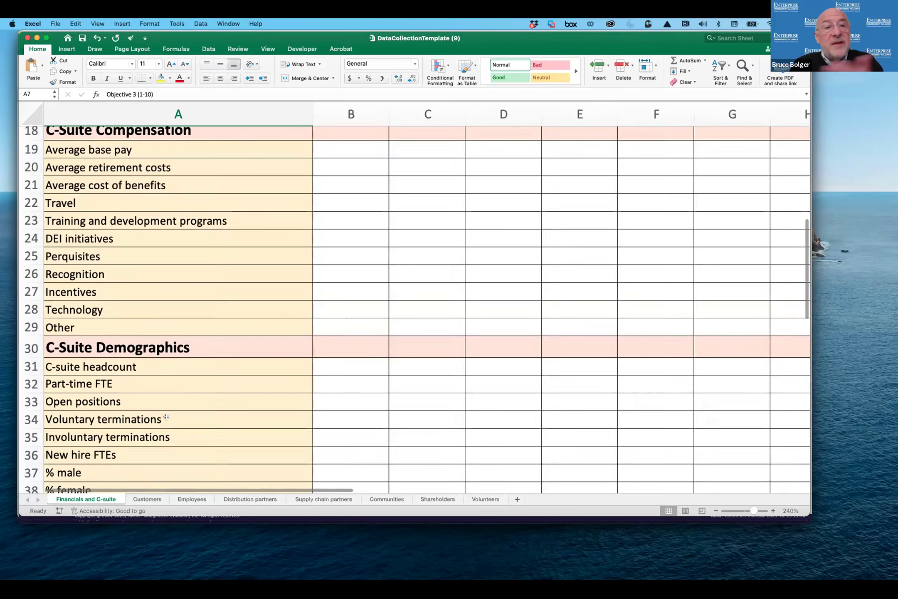
scroll(167, 416, up, 1)
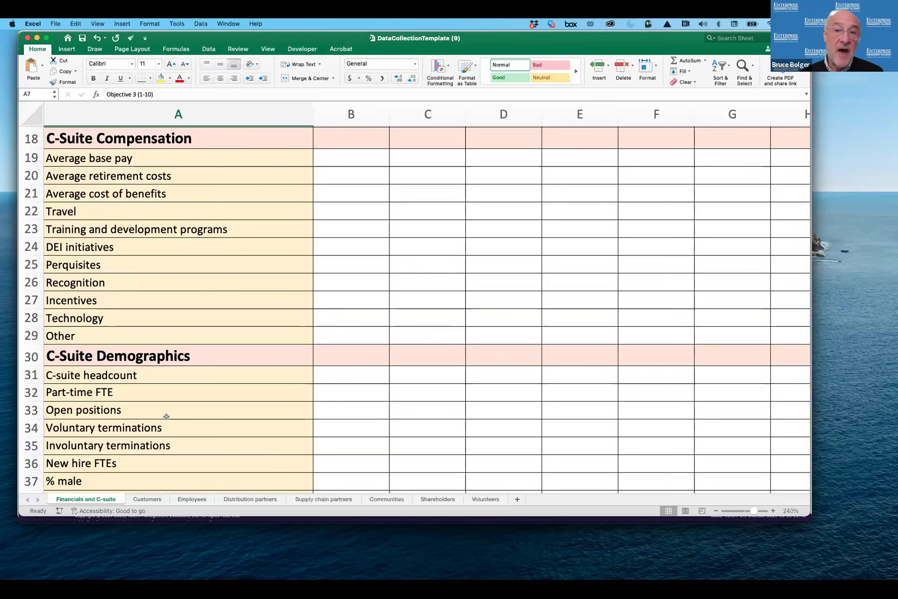
scroll(166, 417, down, 1)
scroll(166, 416, up, 1)
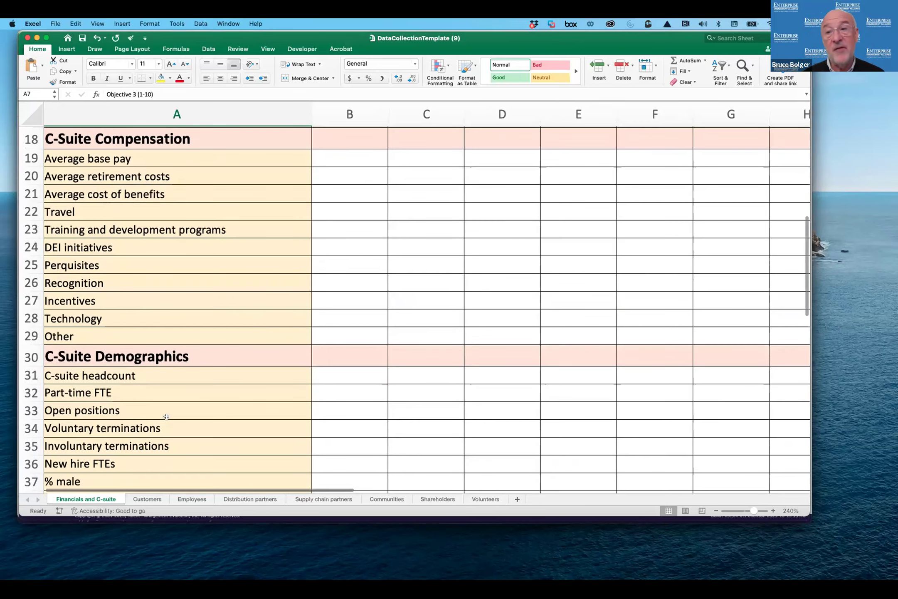
scroll(167, 416, down, 1)
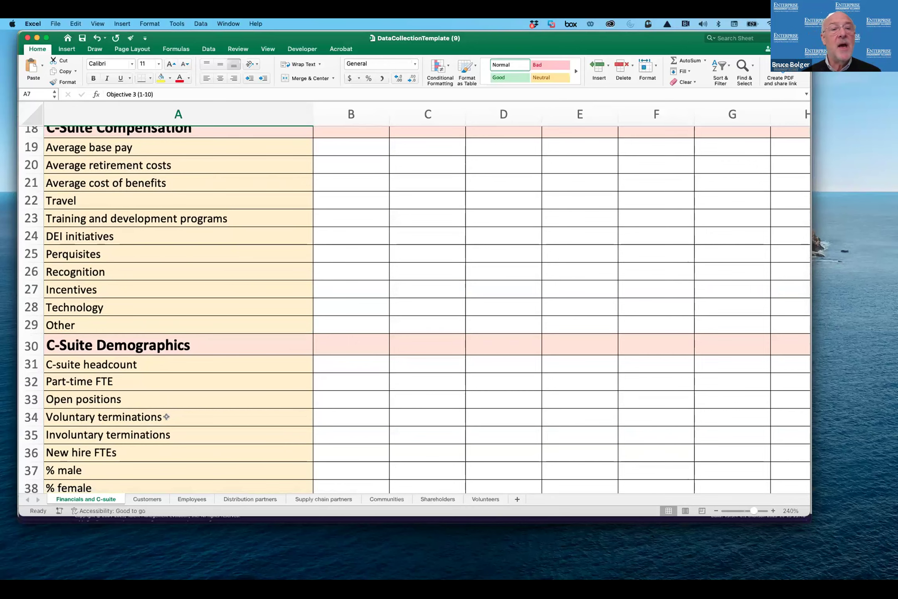
- Review the C-Suite Demographics, Impact Estimates and Governance sections down to the end of the Financials and C-suite sheet
scroll(167, 416, down, 5)
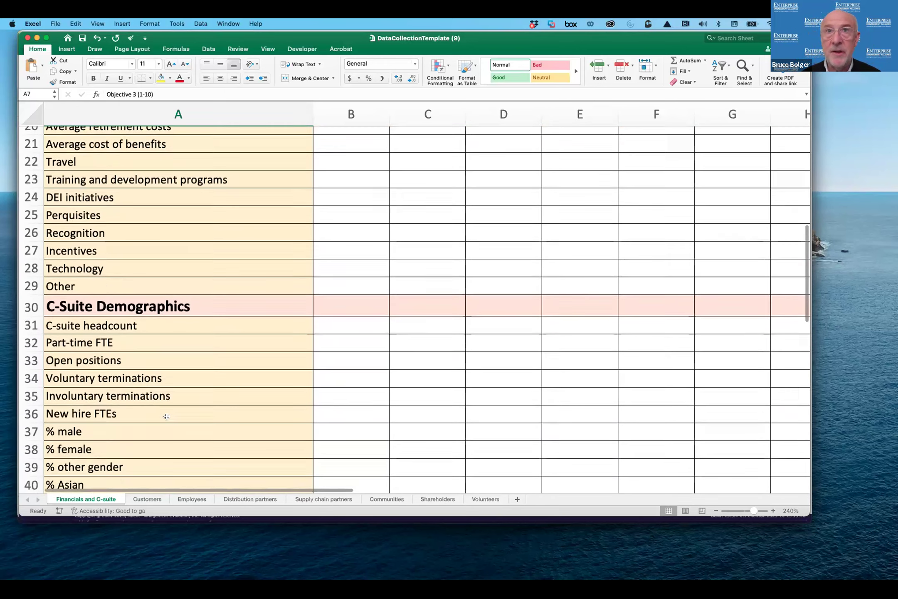
scroll(166, 416, down, 5)
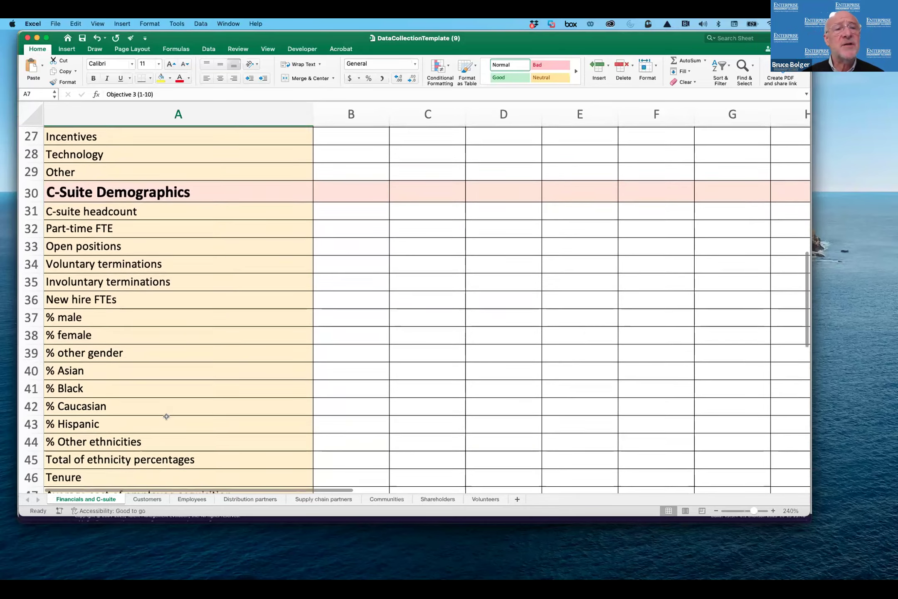
scroll(166, 416, down, 1)
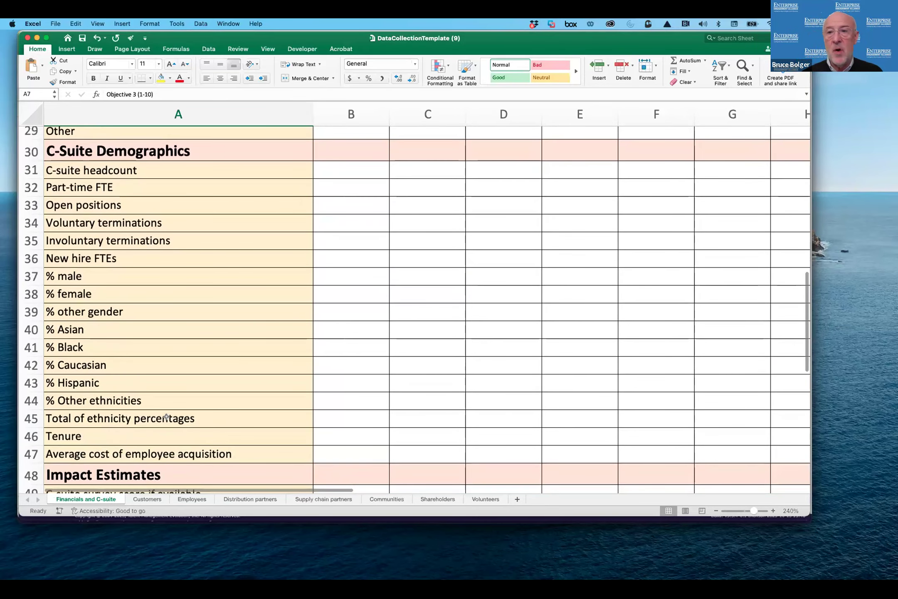
scroll(166, 416, down, 2)
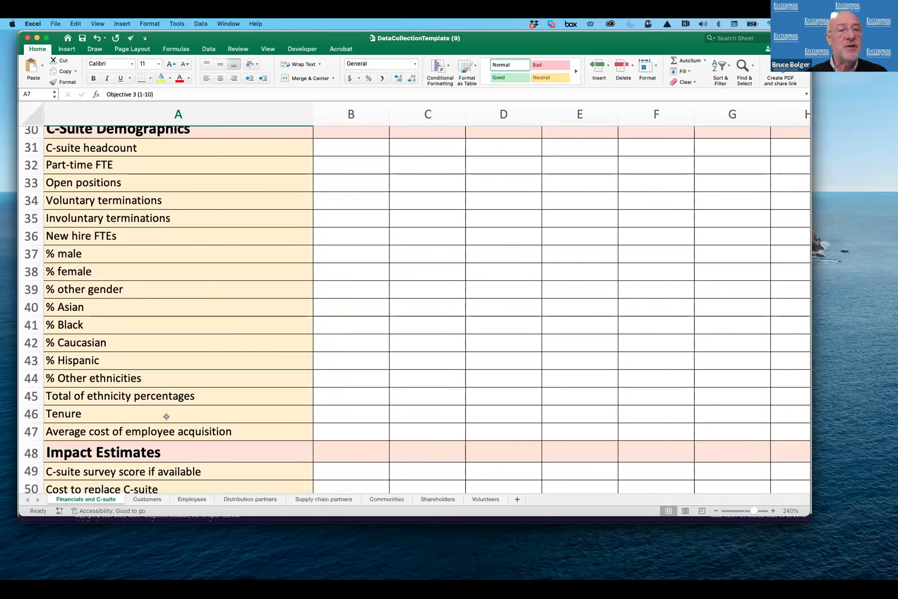
scroll(167, 416, down, 1)
scroll(166, 416, down, 10)
scroll(166, 416, down, 4)
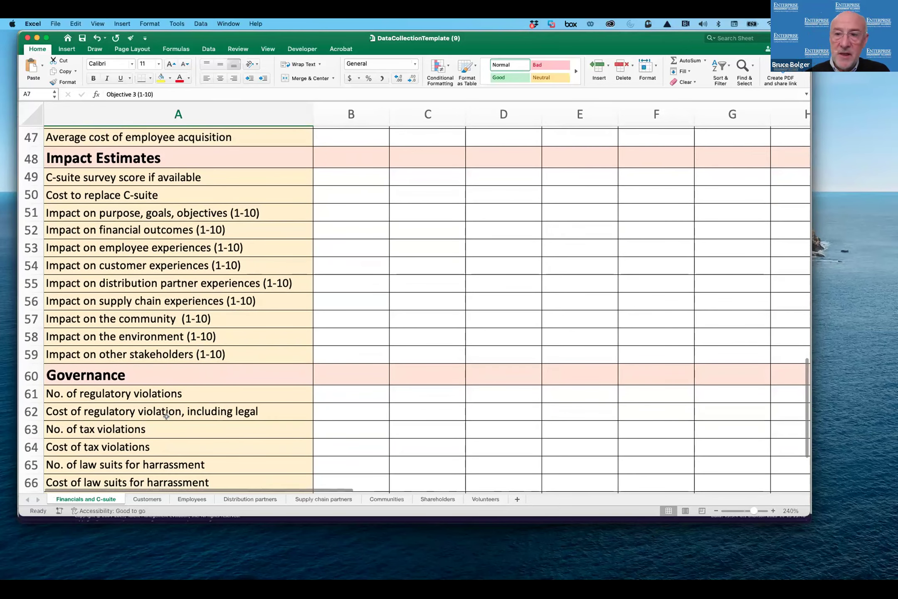
scroll(166, 417, down, 1)
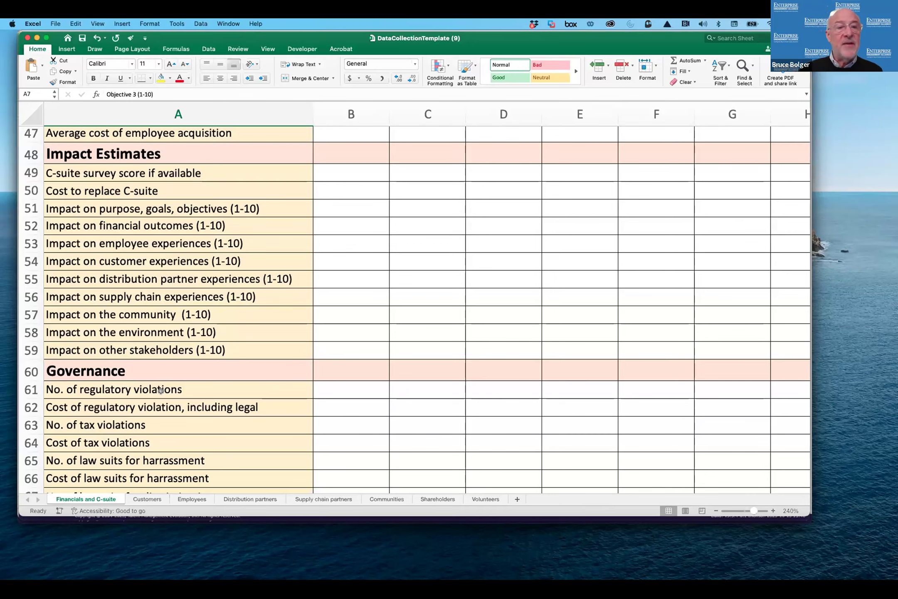
scroll(143, 380, down, 5)
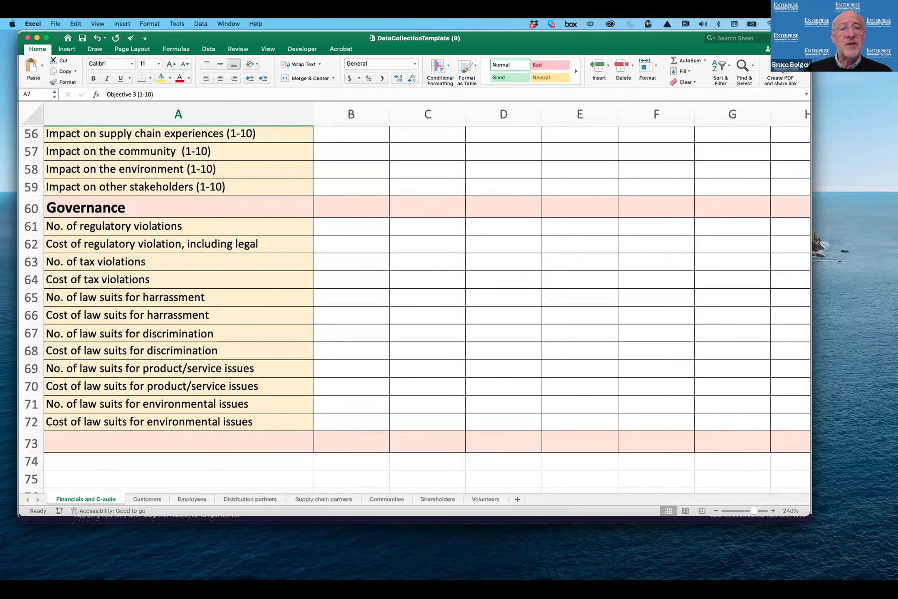
- Open the Customers sheet and enlarge its view to 180%
click(143, 499)
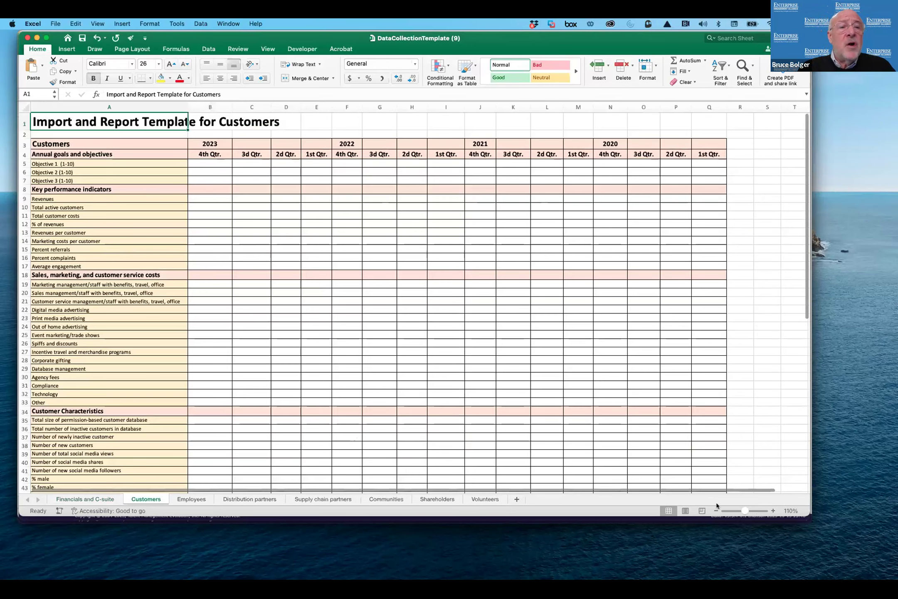
click(773, 510)
click(772, 510)
click(772, 510)
click(772, 510)
click(772, 510)
click(772, 510)
click(772, 510)
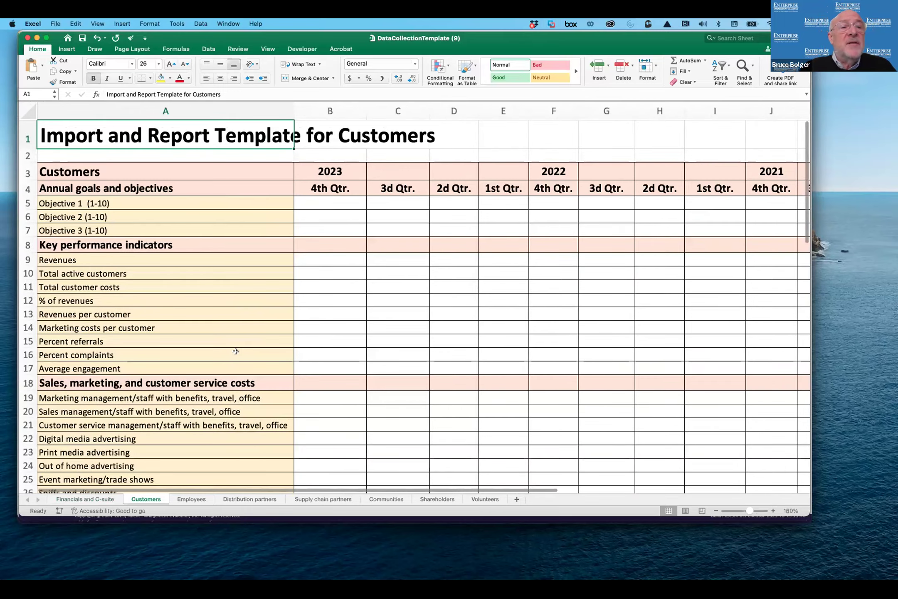
- Examine the Customers sheet's key performance indicators, its sales, marketing and customer service costs, and its Customer Characteristics
scroll(236, 351, down, 5)
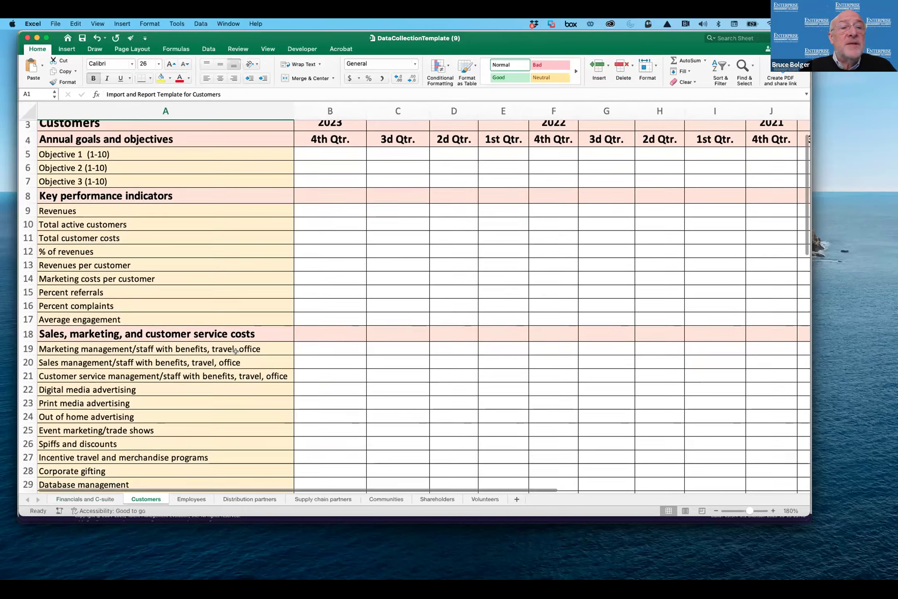
scroll(238, 351, down, 2)
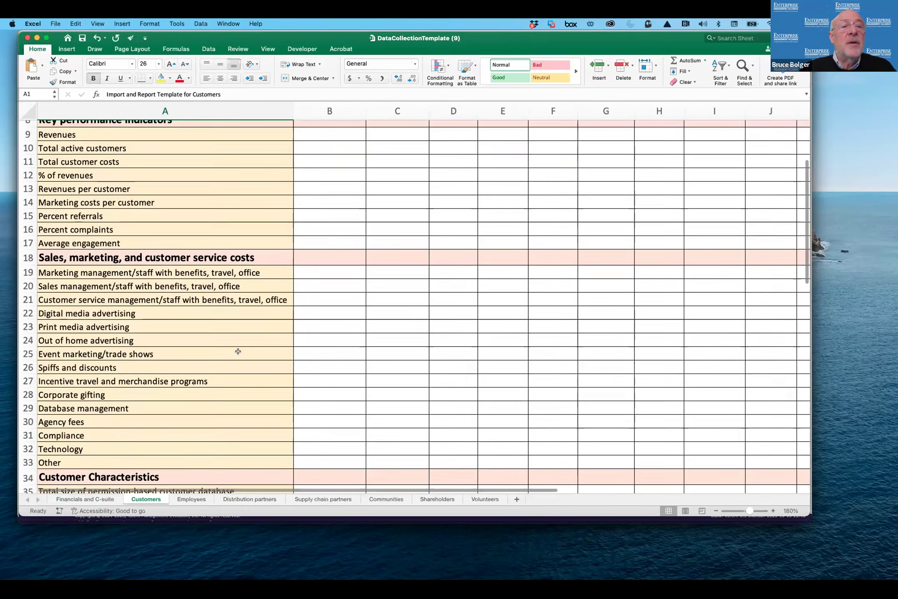
scroll(238, 351, down, 4)
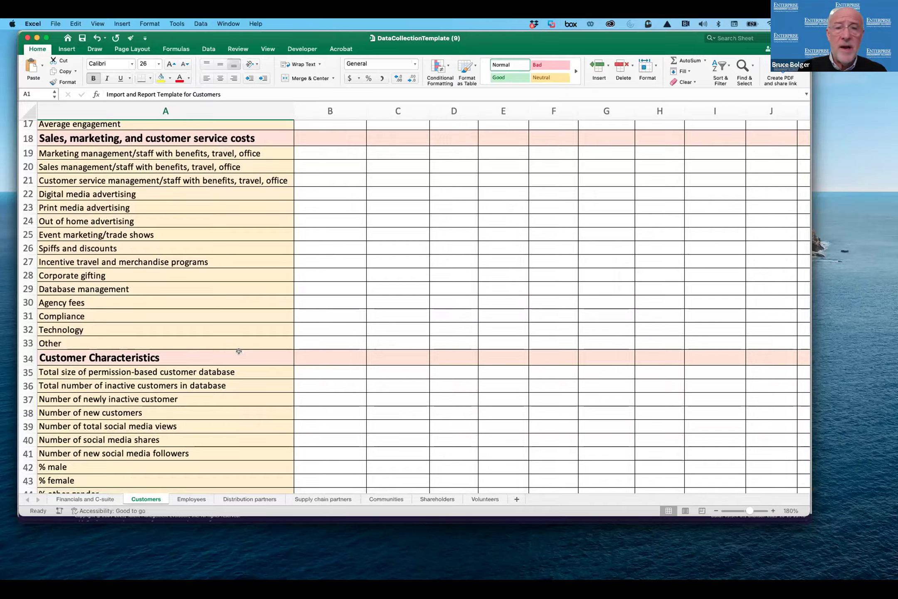
scroll(239, 351, up, 5)
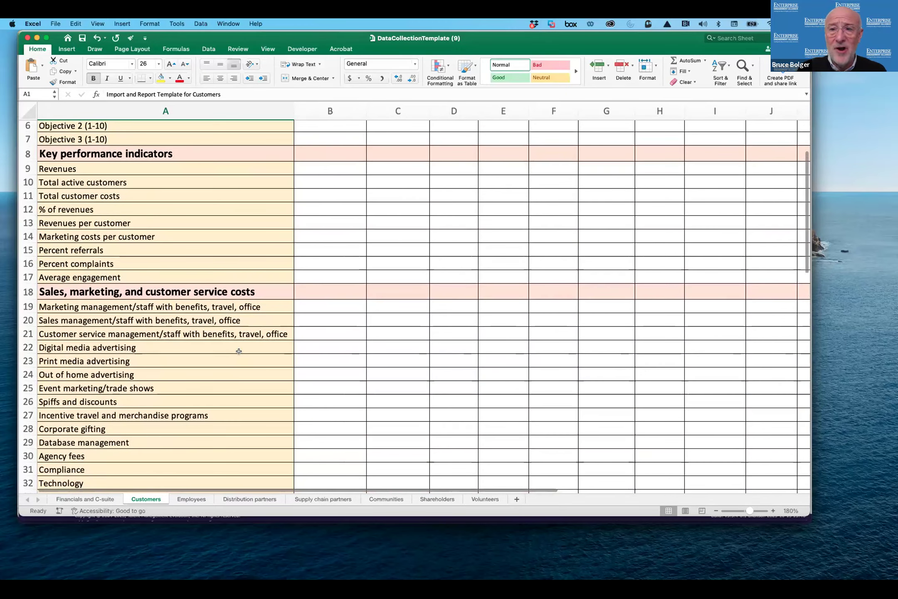
scroll(239, 351, down, 1)
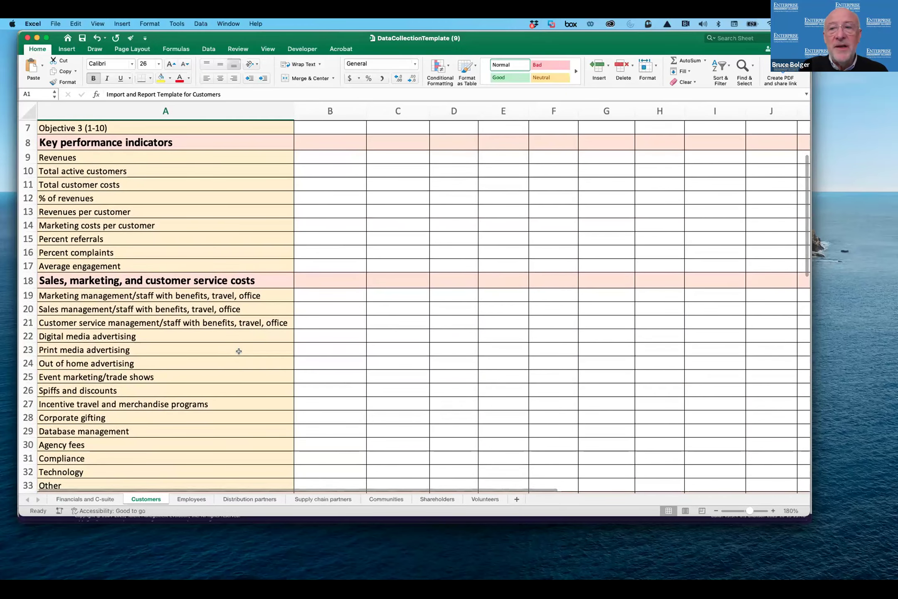
scroll(239, 351, down, 1)
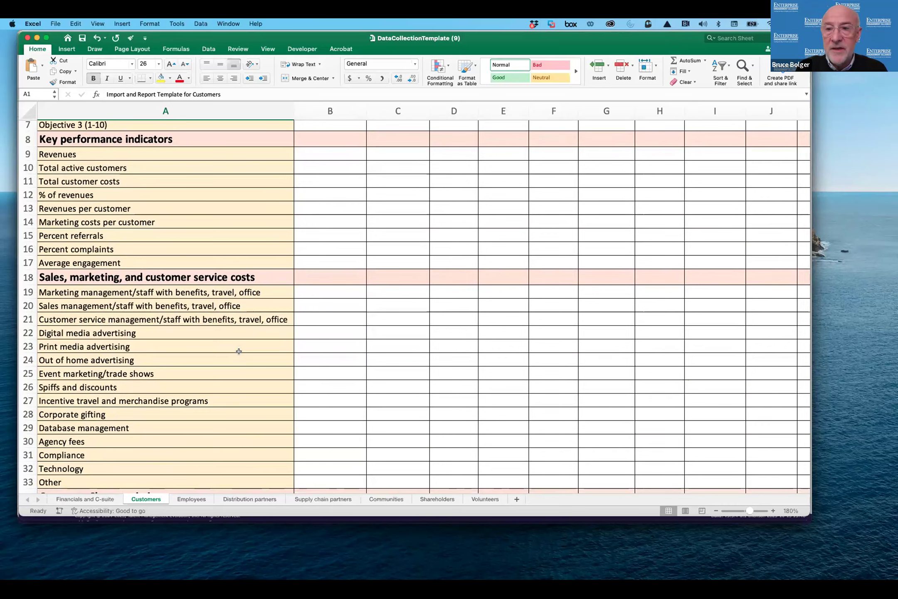
scroll(238, 352, up, 1)
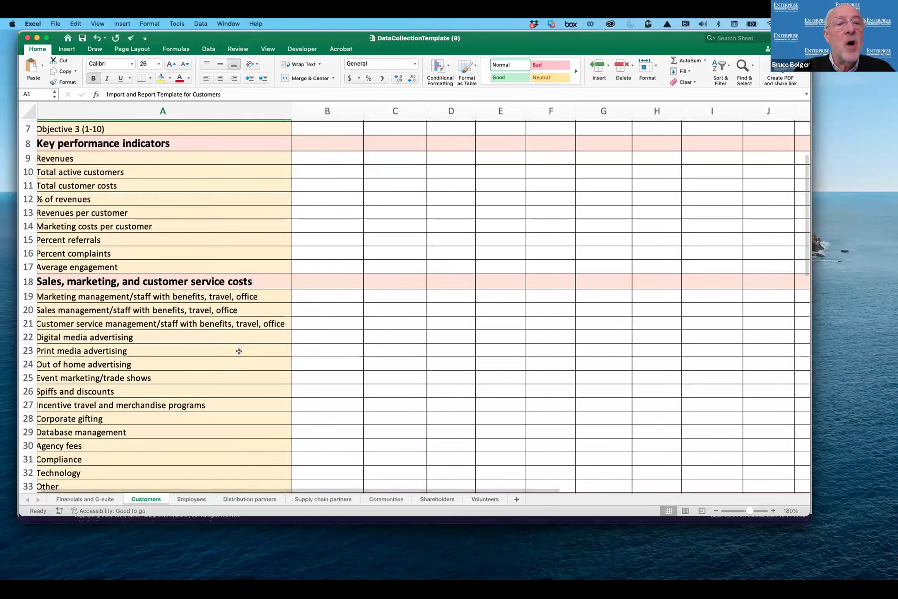
scroll(238, 352, down, 1)
scroll(238, 351, down, 5)
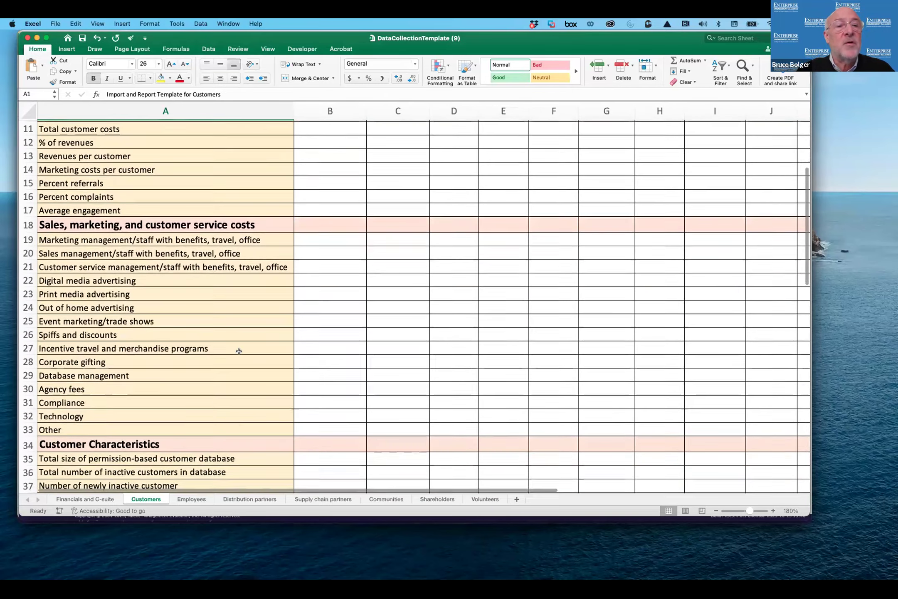
scroll(239, 351, down, 2)
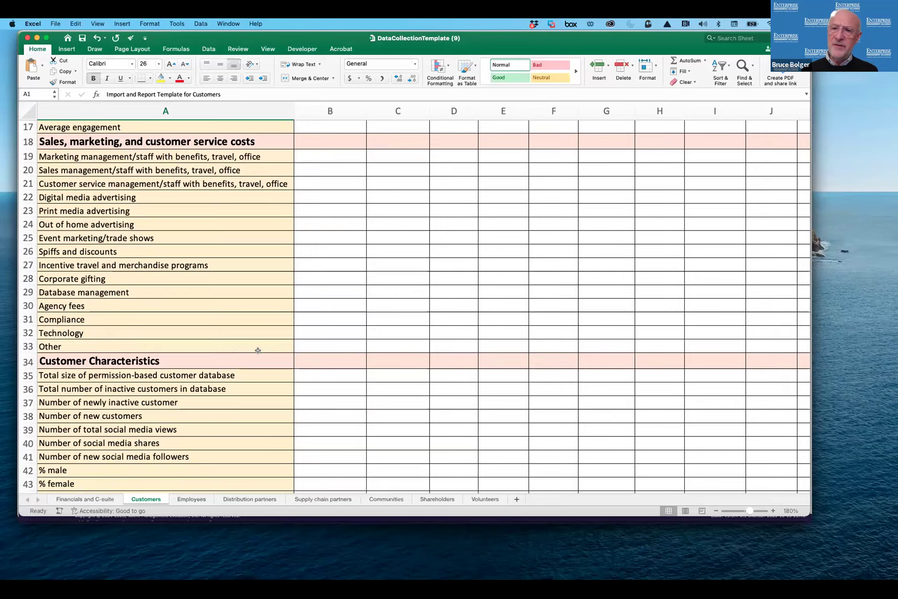
- Review the Customer Characteristics items on the Customers sheet, from permission-based database size through gender and ethnicity percentages to average customer lifespan
scroll(258, 350, down, 1)
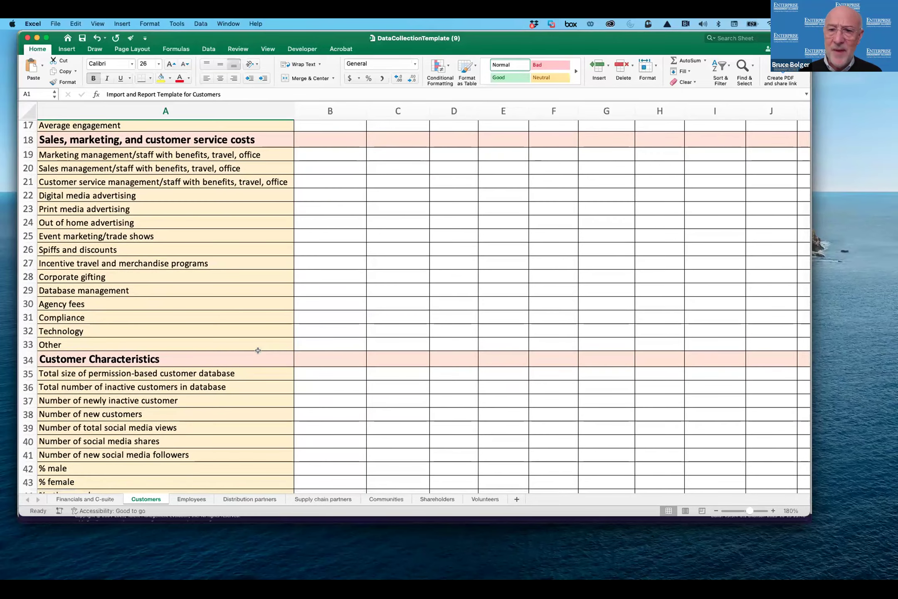
scroll(258, 350, down, 1)
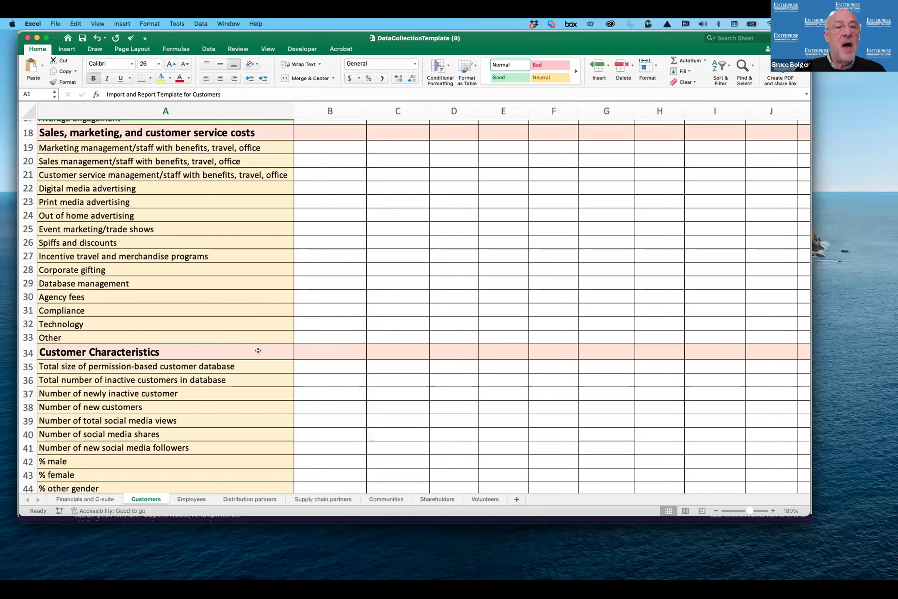
scroll(258, 350, down, 10)
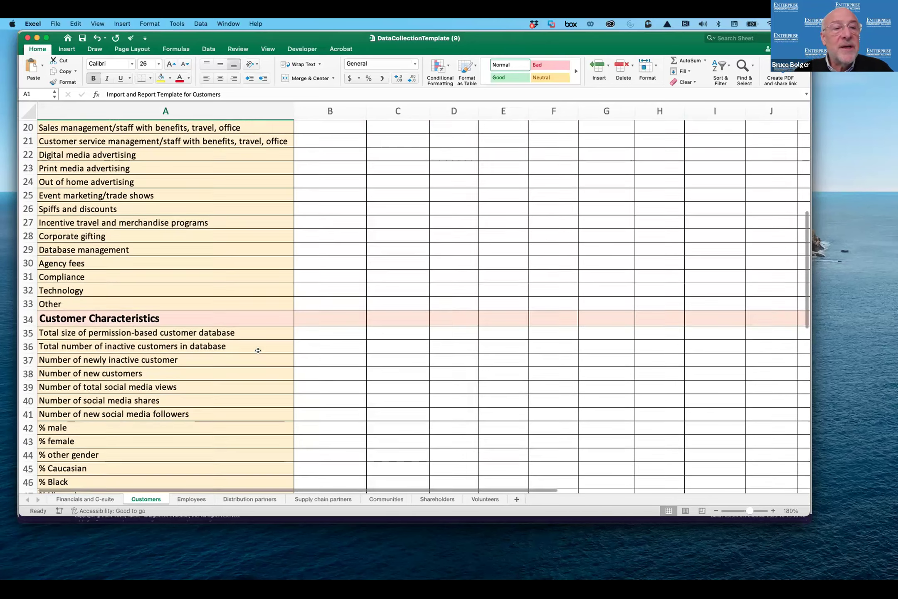
scroll(258, 350, down, 2)
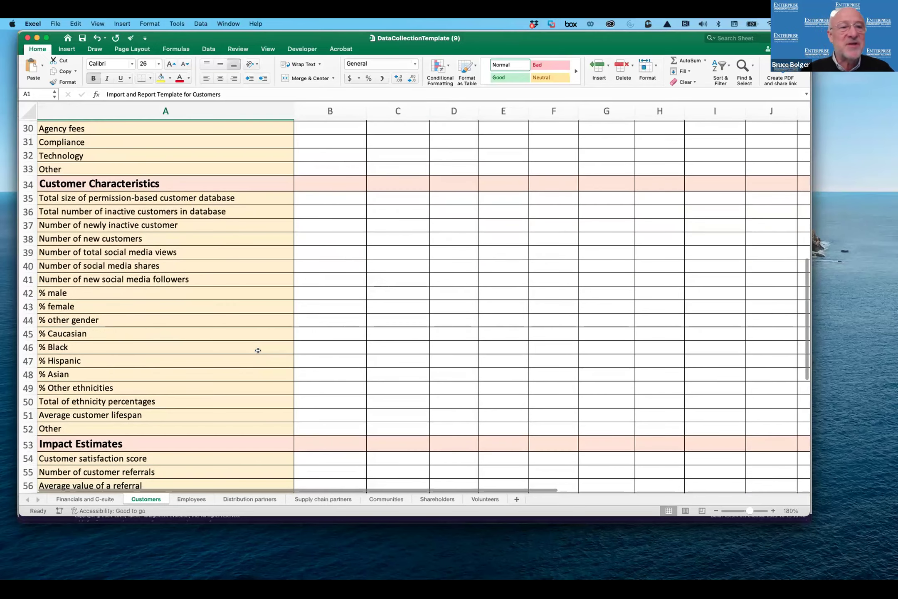
scroll(257, 350, down, 4)
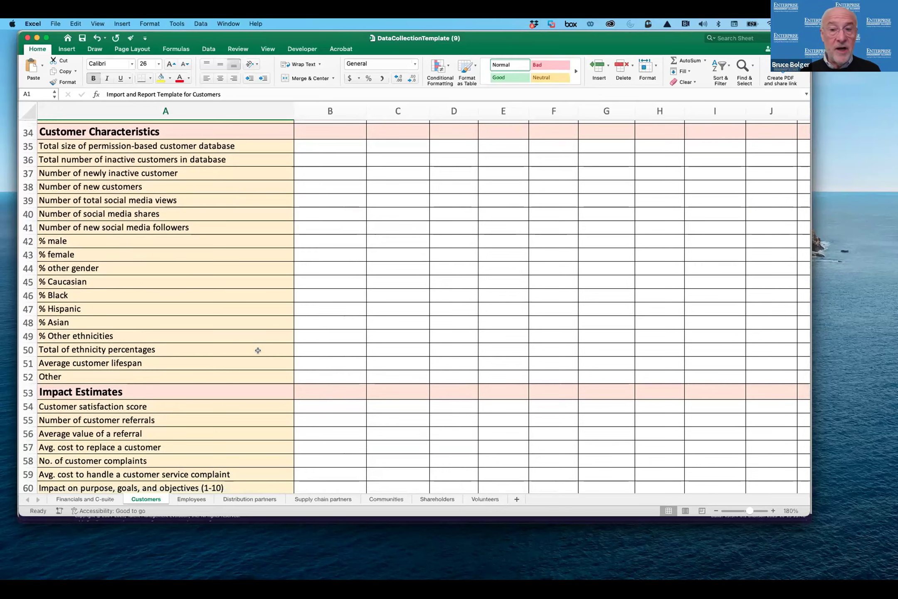
scroll(258, 350, down, 3)
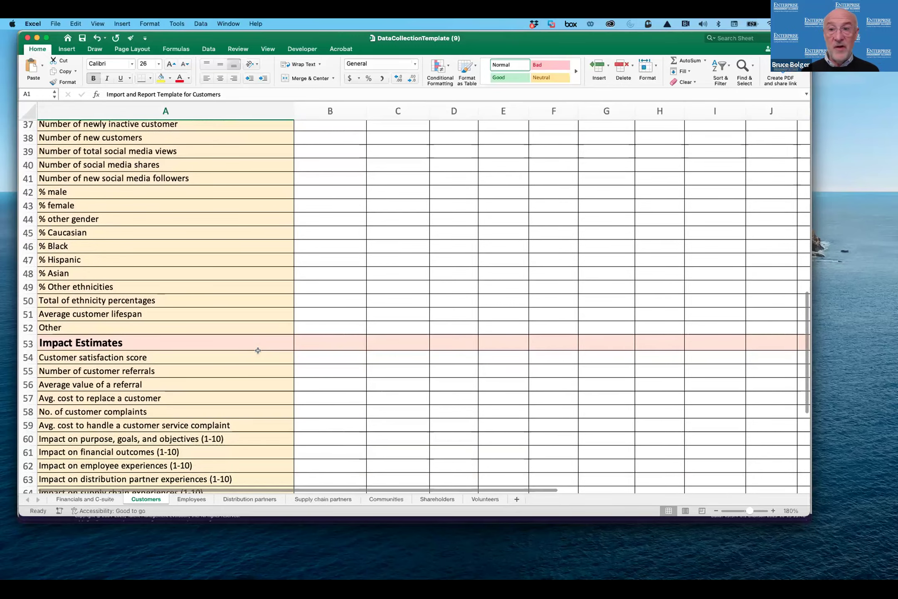
scroll(258, 350, down, 2)
- Examine the Impact Estimates and Governance sections down to the end of the Customers sheet
scroll(258, 350, down, 3)
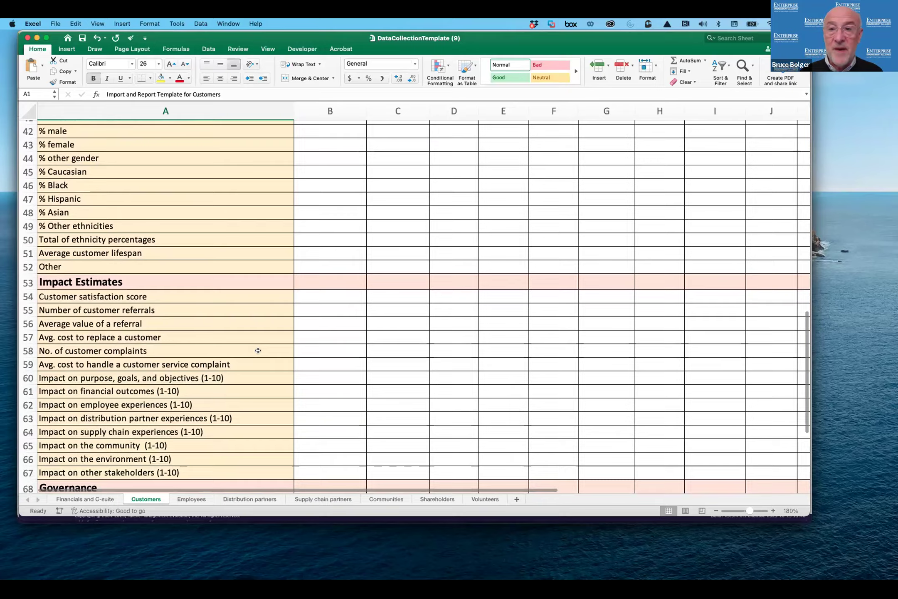
scroll(258, 350, up, 1)
scroll(258, 350, down, 5)
scroll(258, 350, down, 3)
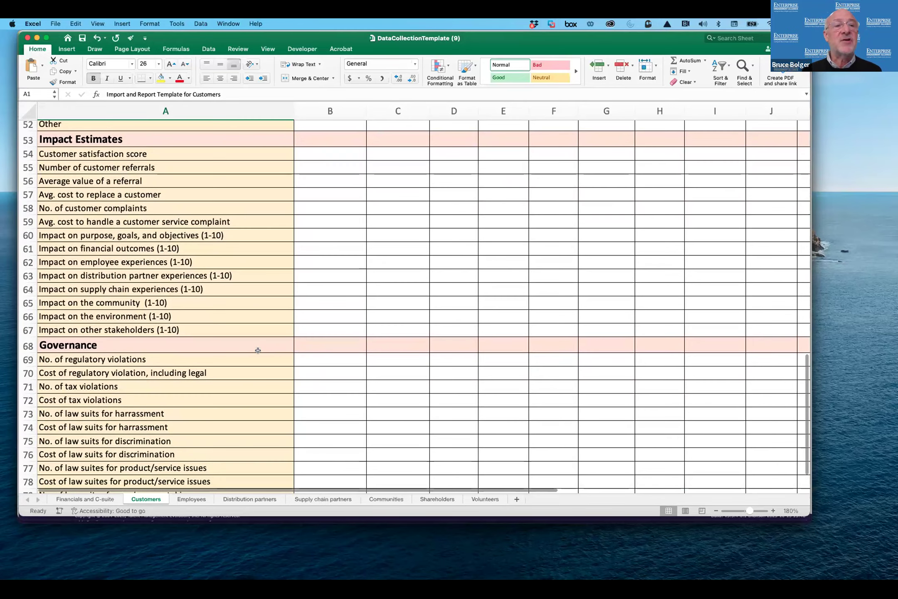
scroll(257, 350, down, 1)
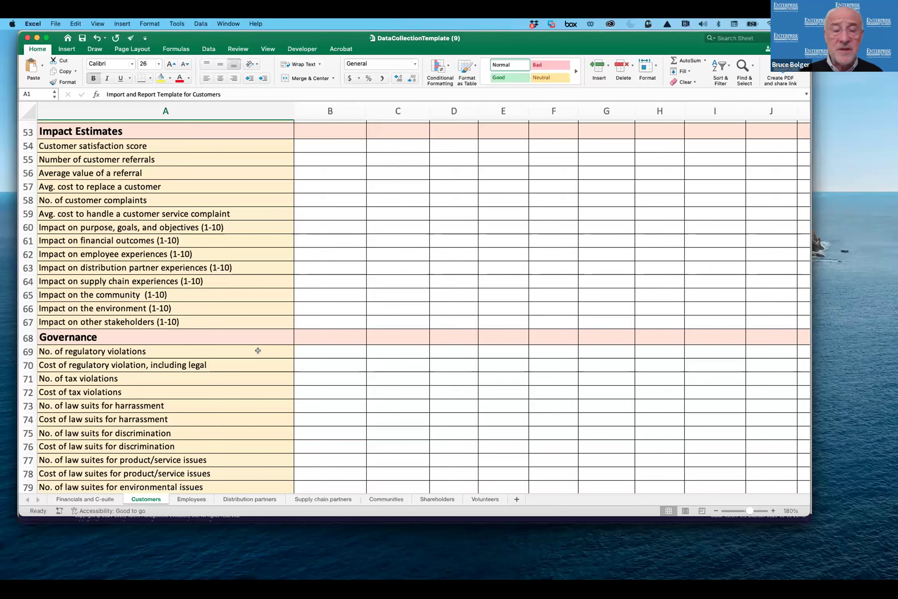
scroll(257, 350, down, 1)
scroll(258, 350, down, 2)
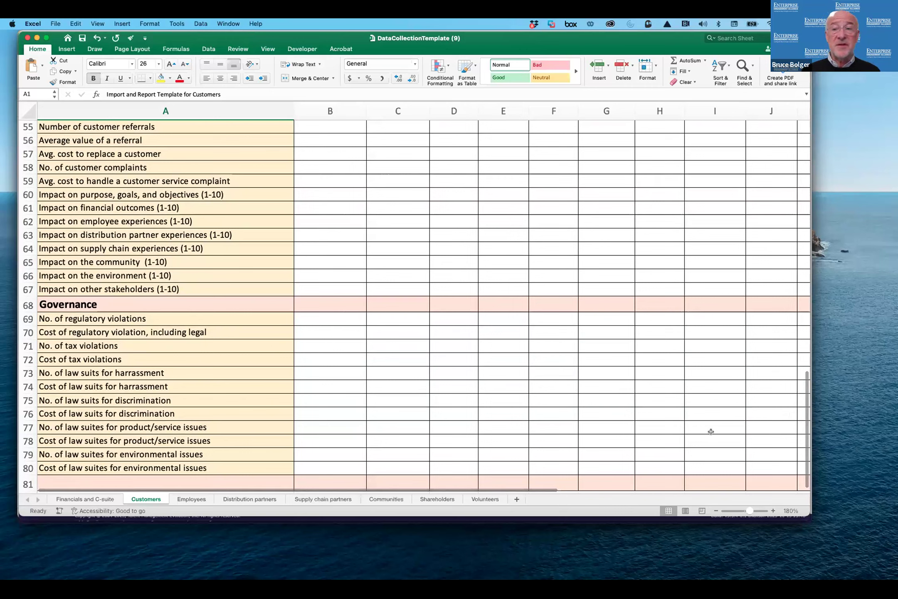
scroll(415, 303, down, 1)
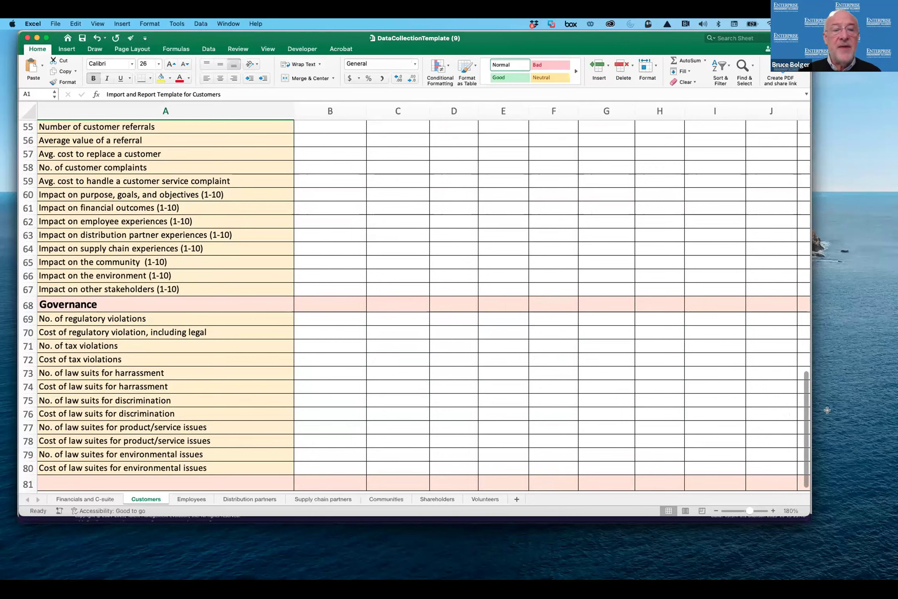
- Open the Employees sheet and enlarge its view to 190%
click(194, 499)
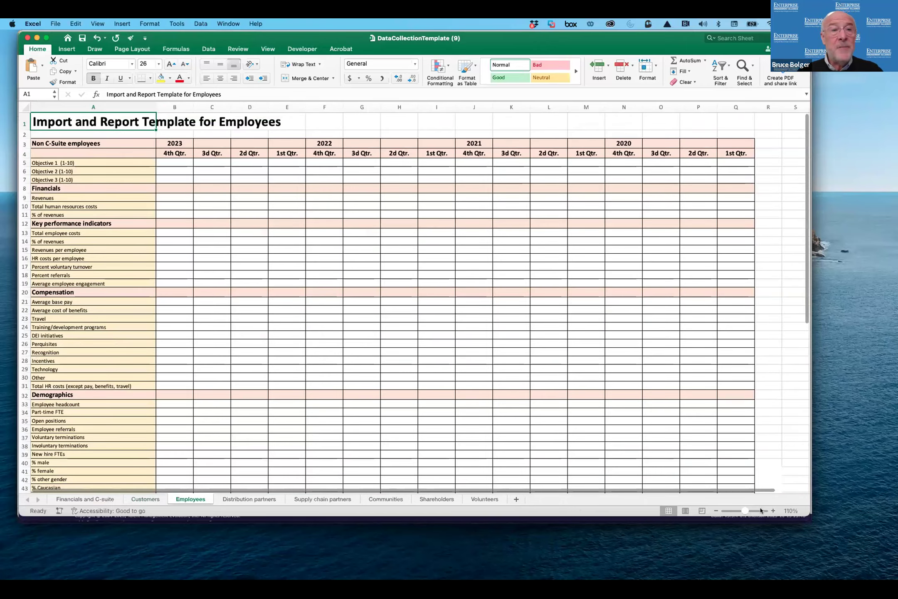
click(772, 507)
click(772, 507)
click(773, 507)
click(772, 506)
click(773, 507)
click(772, 506)
click(773, 507)
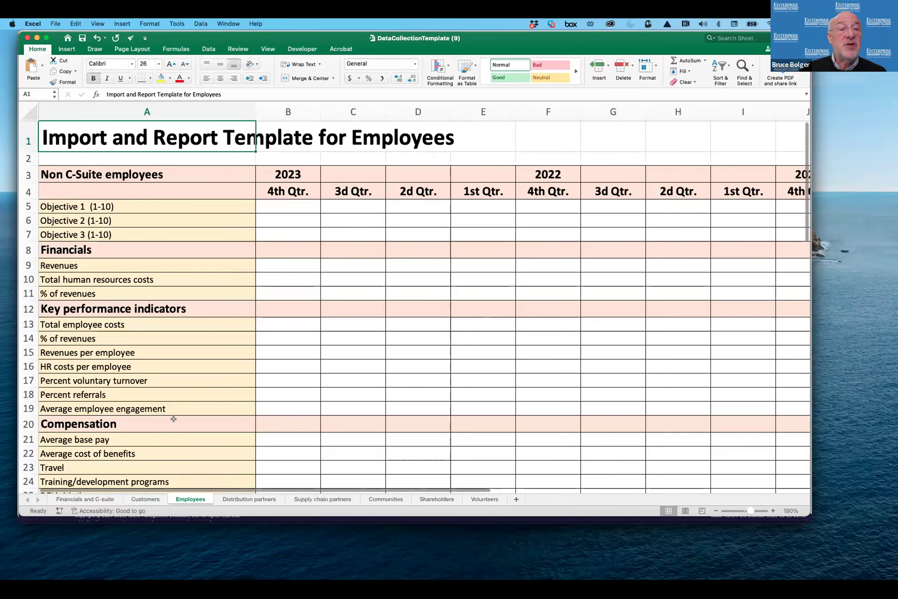
- Review the Employees sheet from key performance indicators and Compensation through Demographics and Impact Estimates to the end of Governance
scroll(174, 417, down, 3)
scroll(174, 418, down, 5)
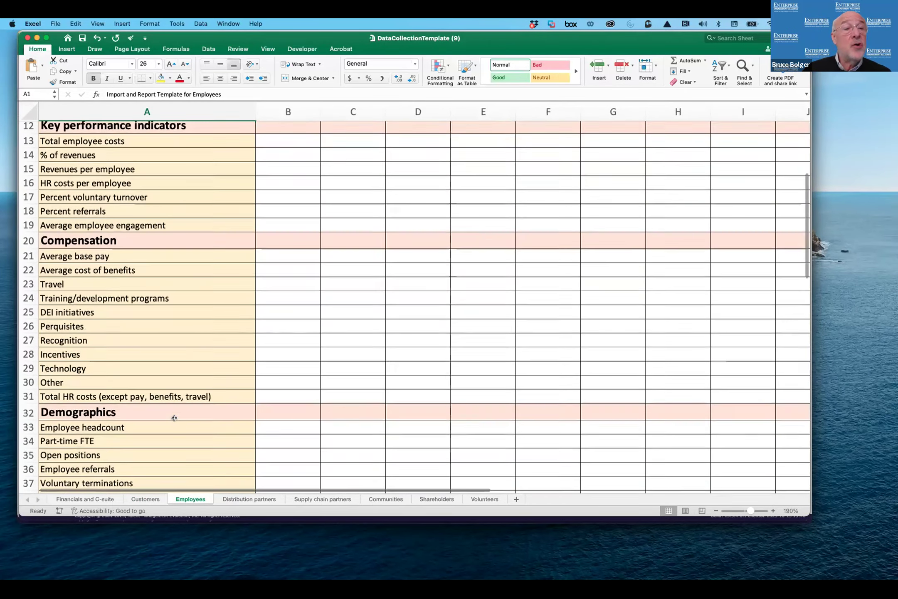
scroll(175, 418, down, 2)
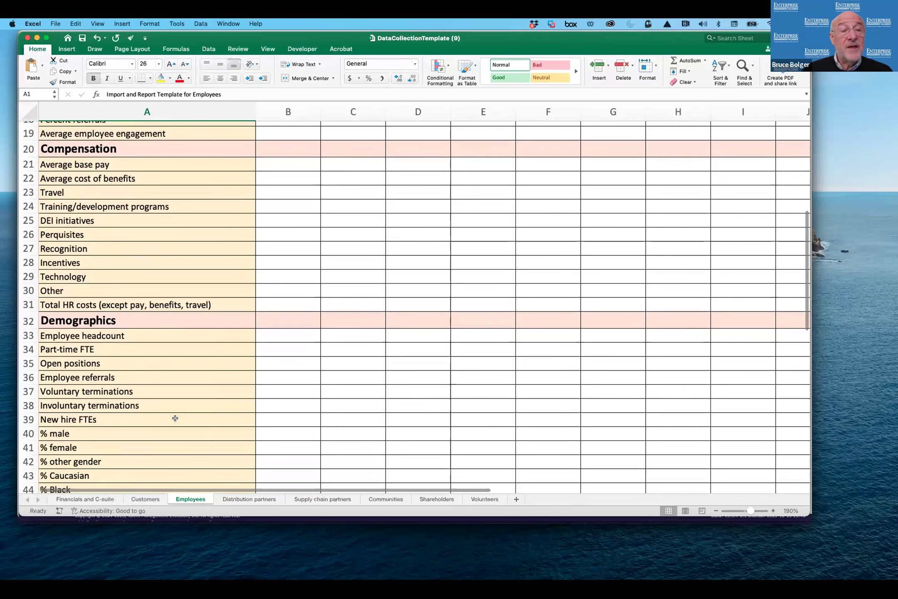
scroll(175, 418, down, 15)
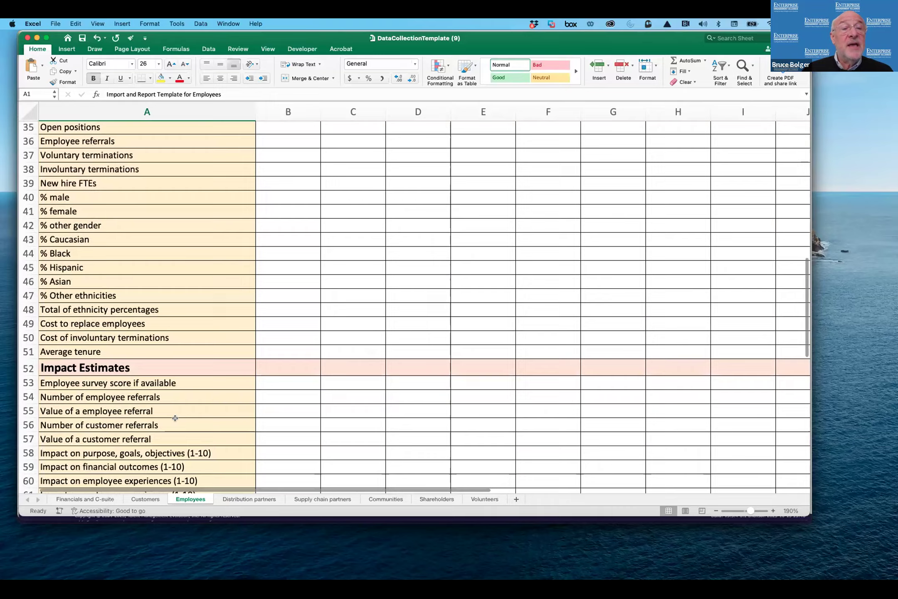
scroll(175, 417, down, 9)
scroll(175, 418, down, 9)
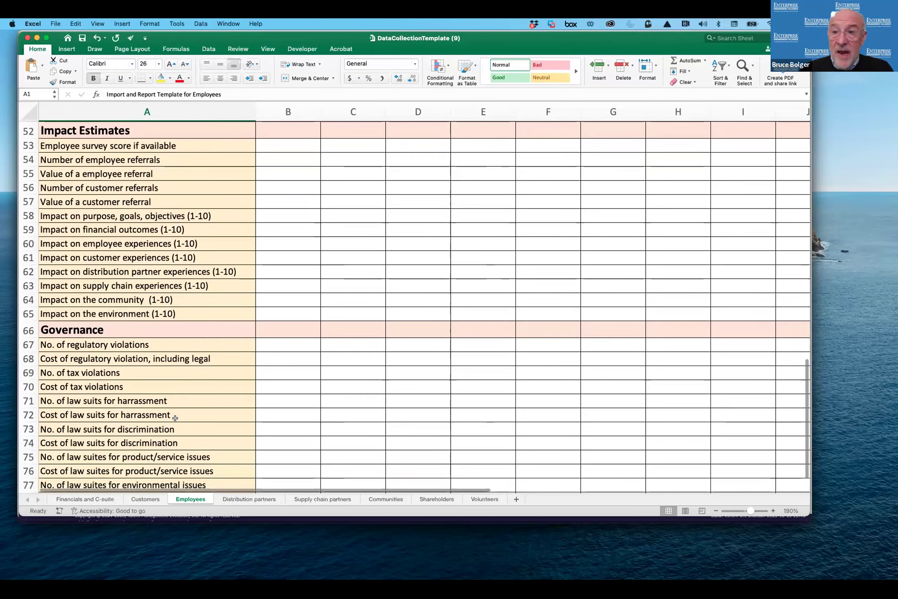
scroll(175, 418, down, 1)
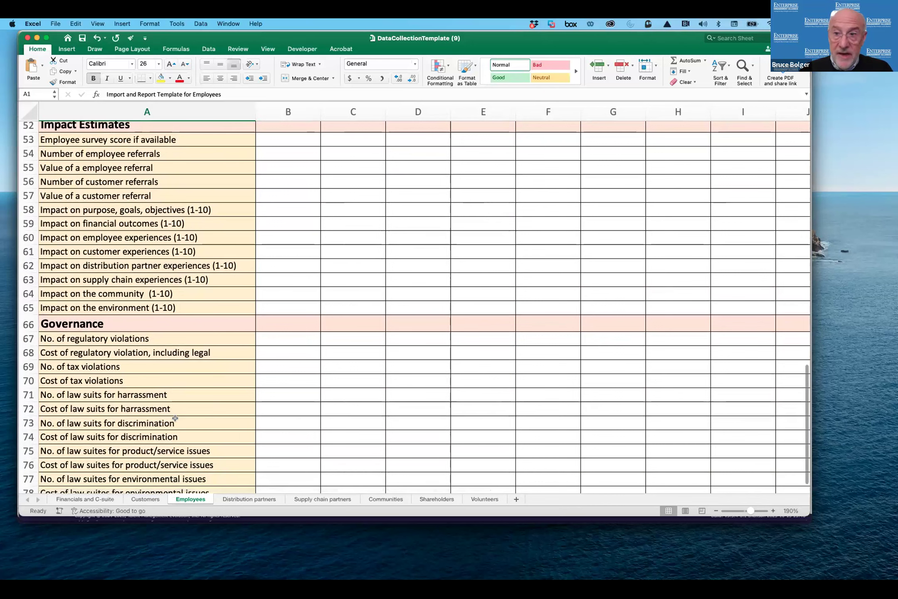
scroll(175, 418, down, 2)
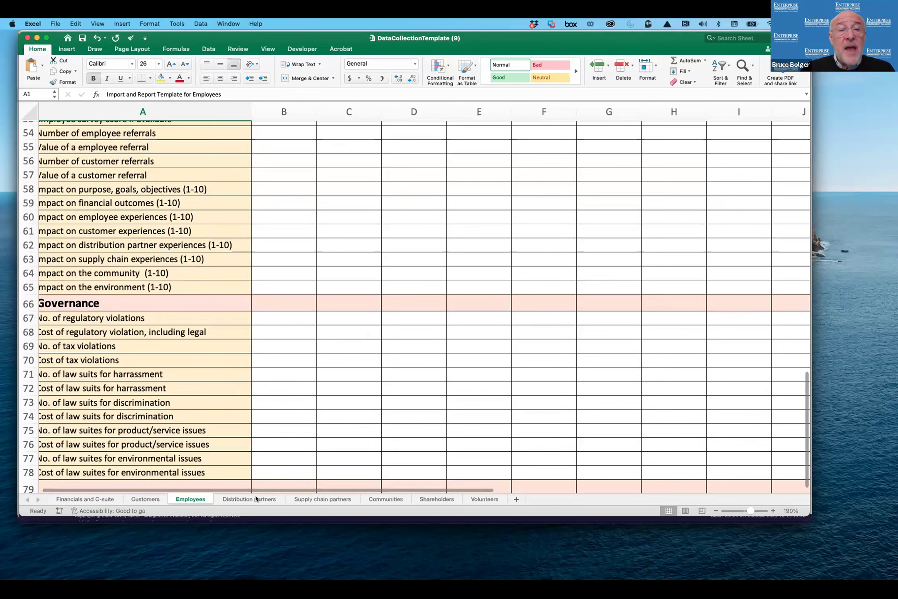
- Open the Distribution partners sheet and enlarge its view to 190%
click(276, 499)
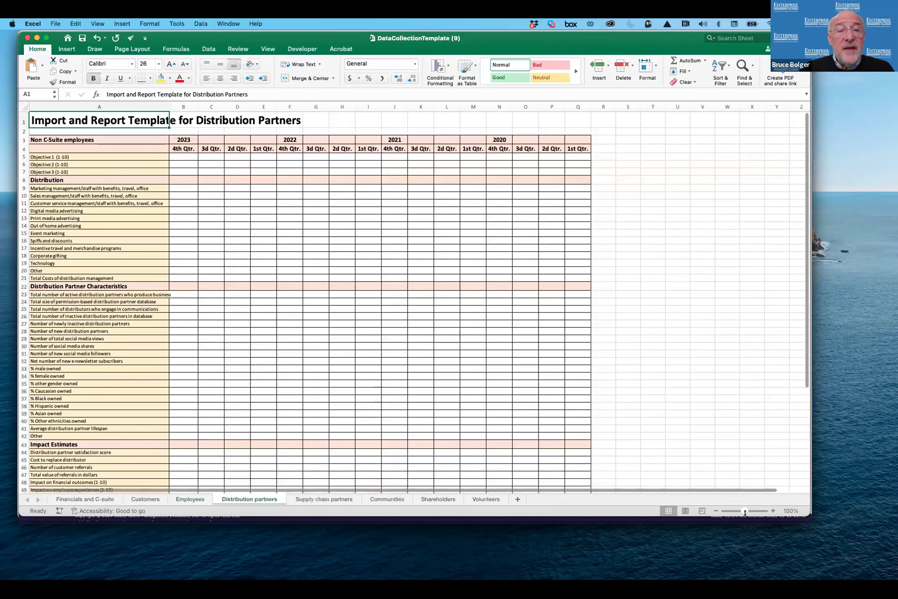
click(773, 510)
click(773, 511)
click(773, 510)
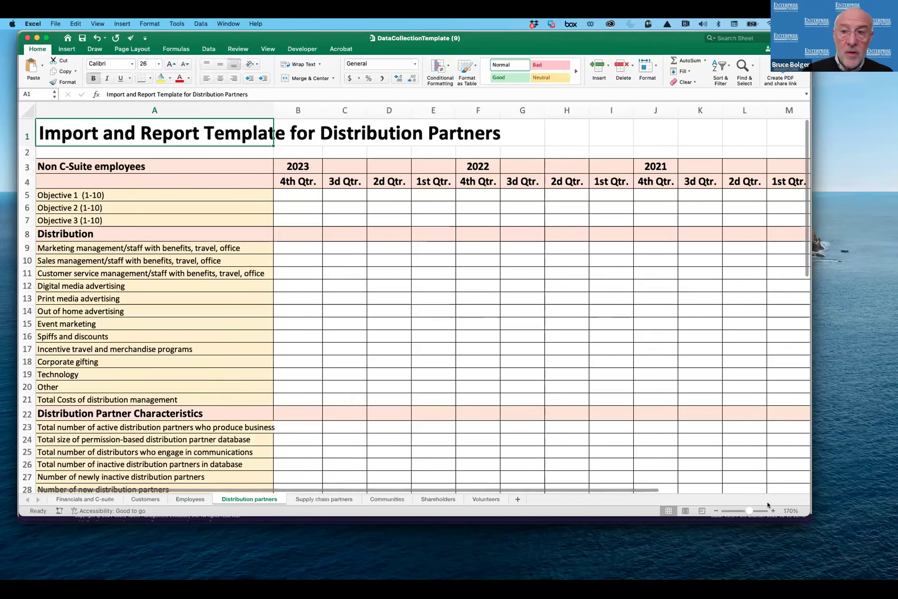
click(773, 511)
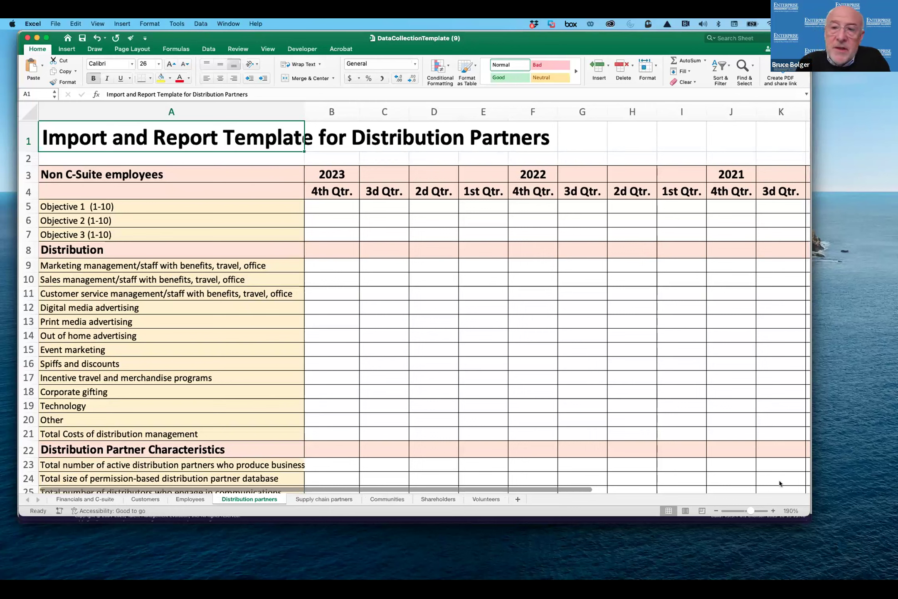
- Switch to the filled-in "Import template updated 12 21 23" workbook and enlarge its Financials and C-suite sheet to 210%
key(super+grave)
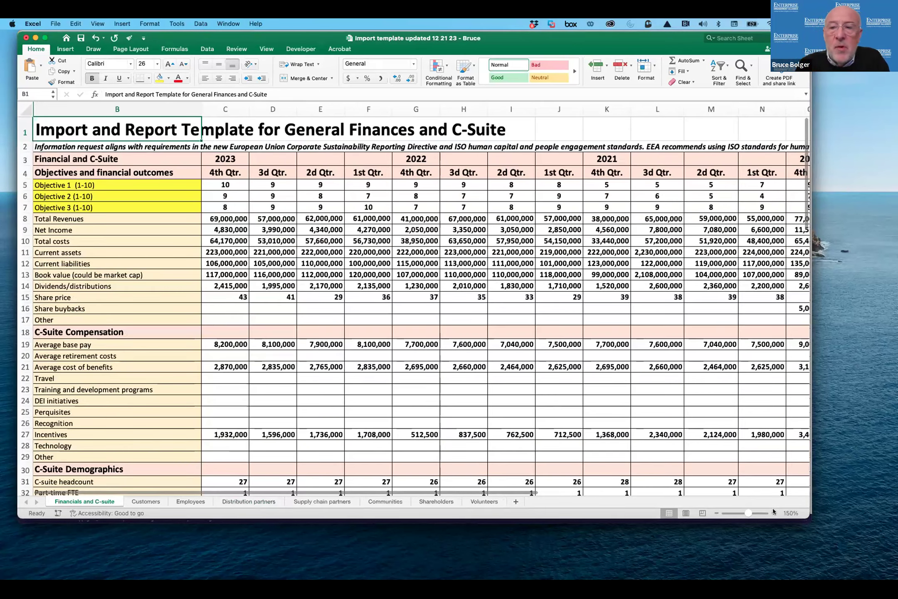
click(772, 512)
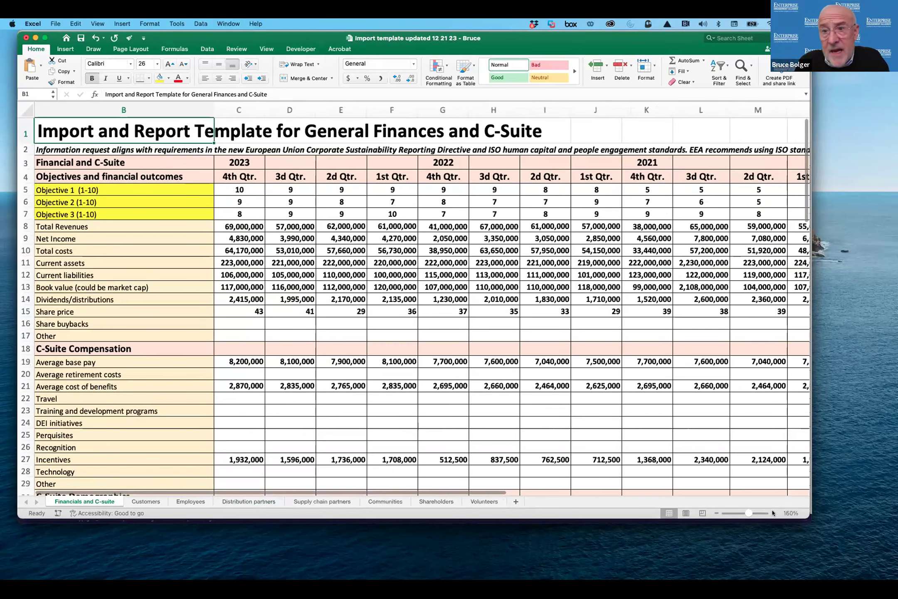
click(772, 512)
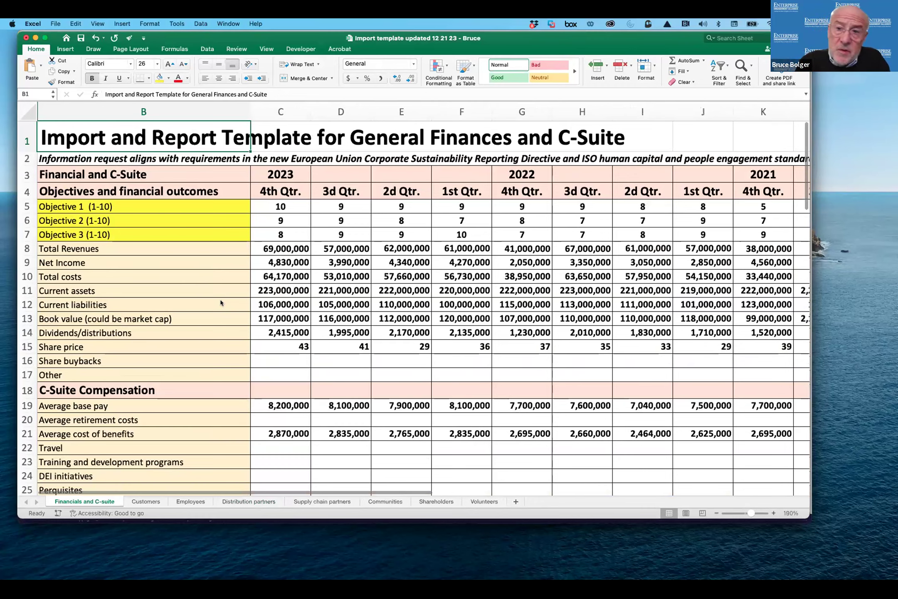
scroll(221, 302, up, 1)
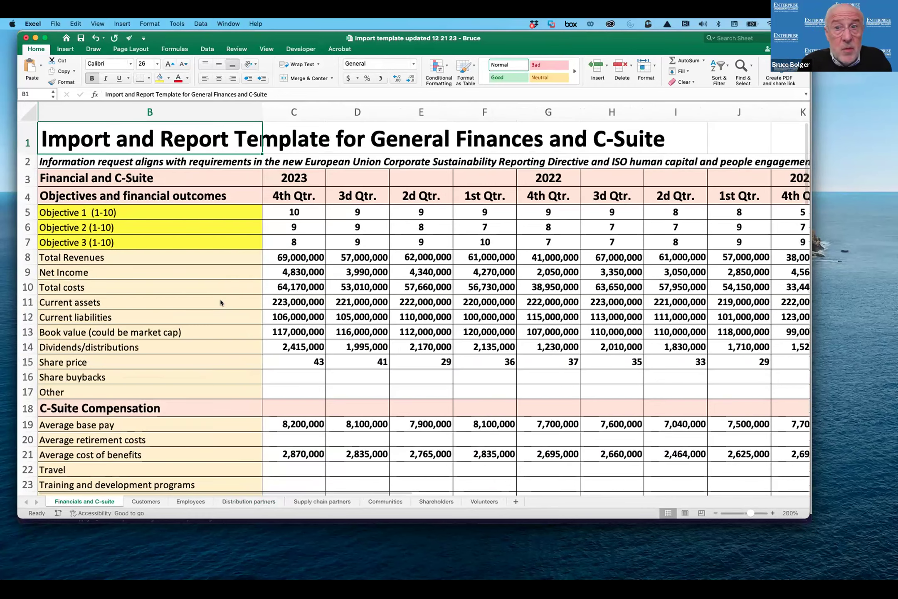
scroll(196, 277, up, 1)
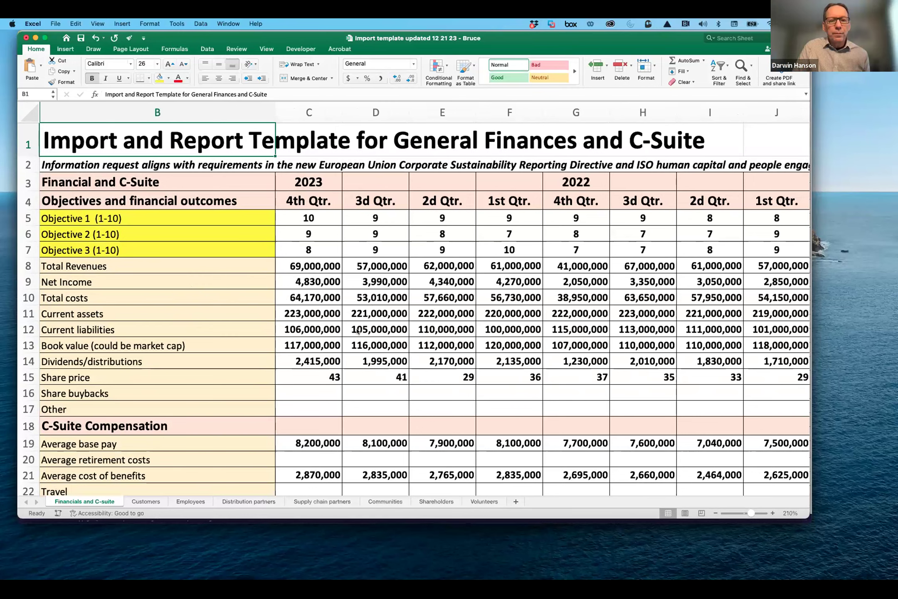
- Examine the sample quarterly figures back to 2020 and the objectives, financial outcomes and C-Suite Compensation rows on the Financials and C-suite sheet
scroll(357, 331, right, 10)
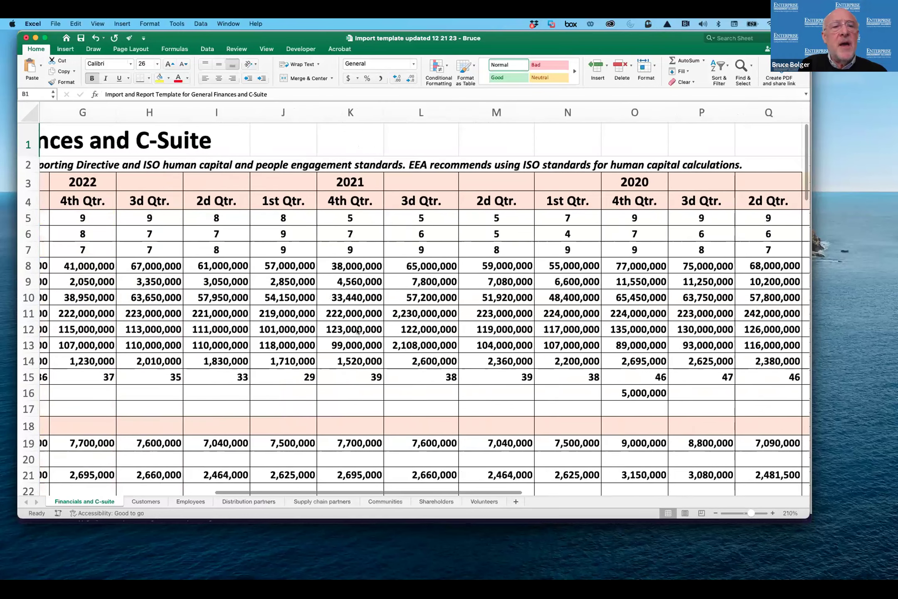
scroll(358, 331, left, 10)
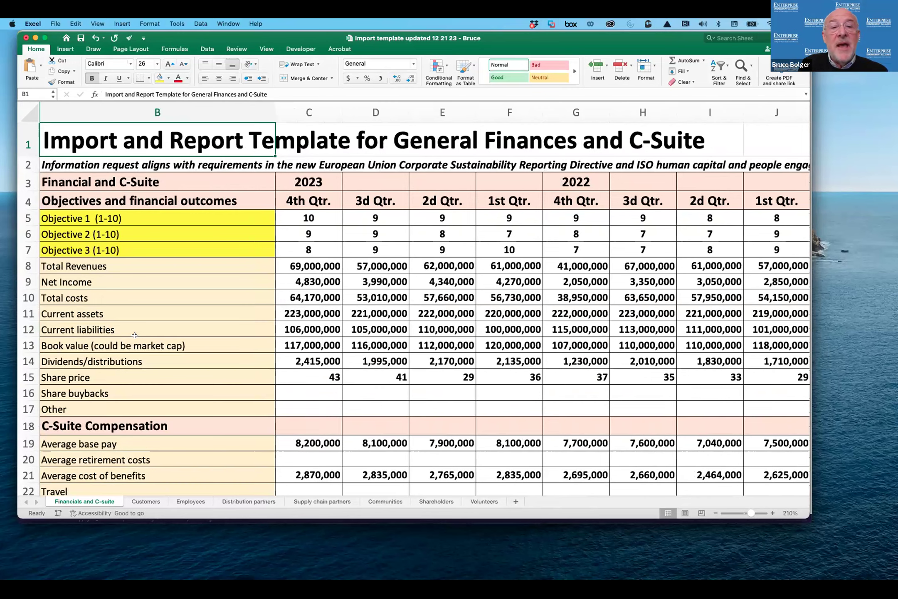
scroll(135, 335, down, 1)
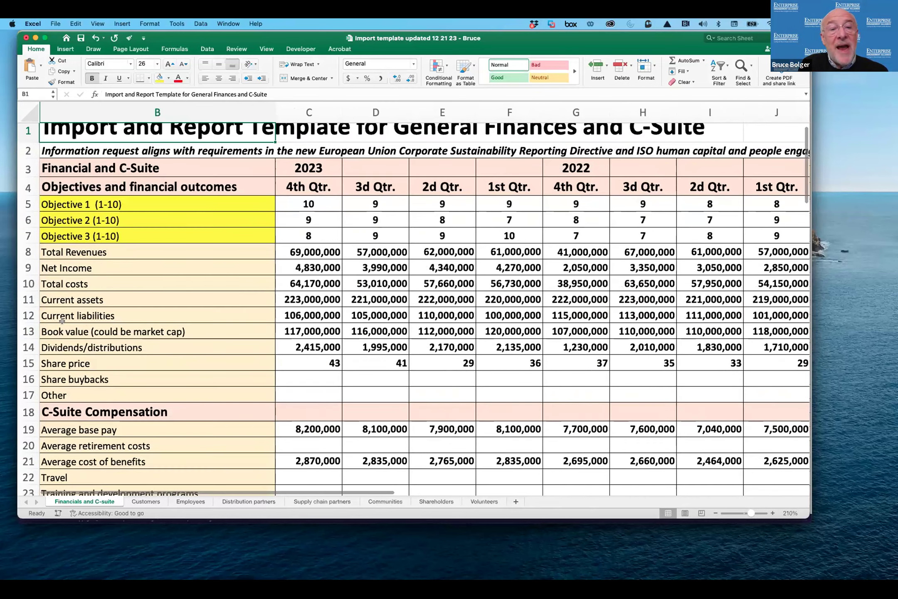
scroll(97, 320, down, 3)
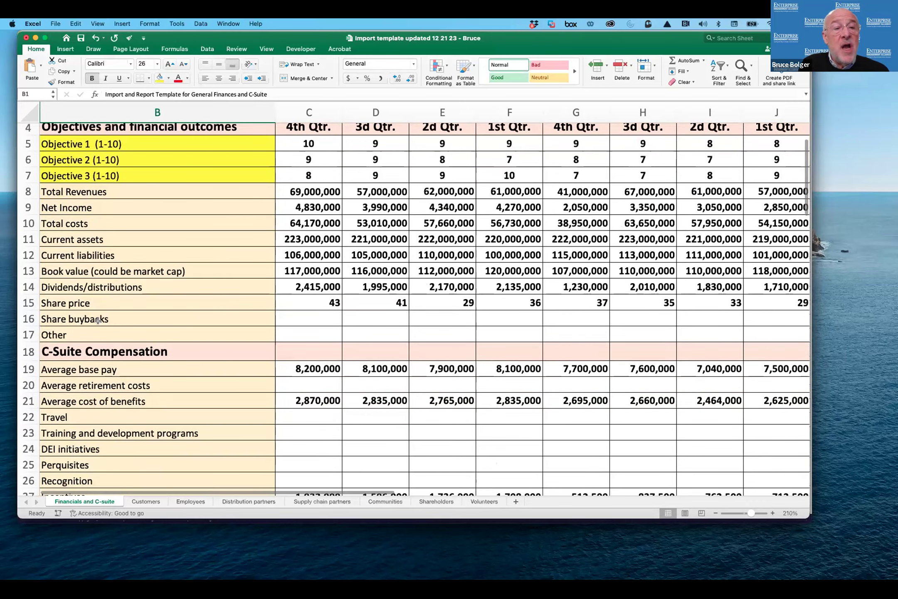
scroll(98, 320, up, 3)
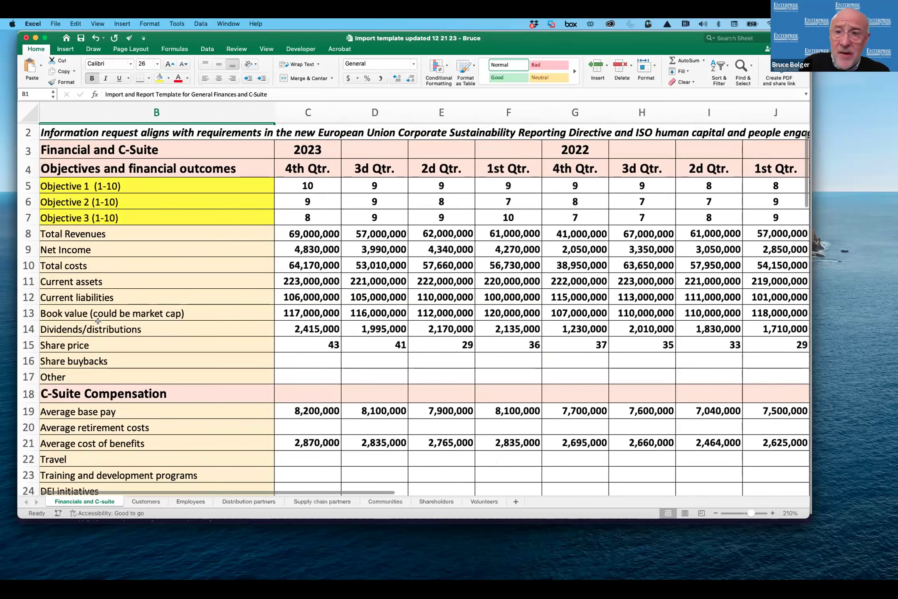
scroll(98, 320, down, 10)
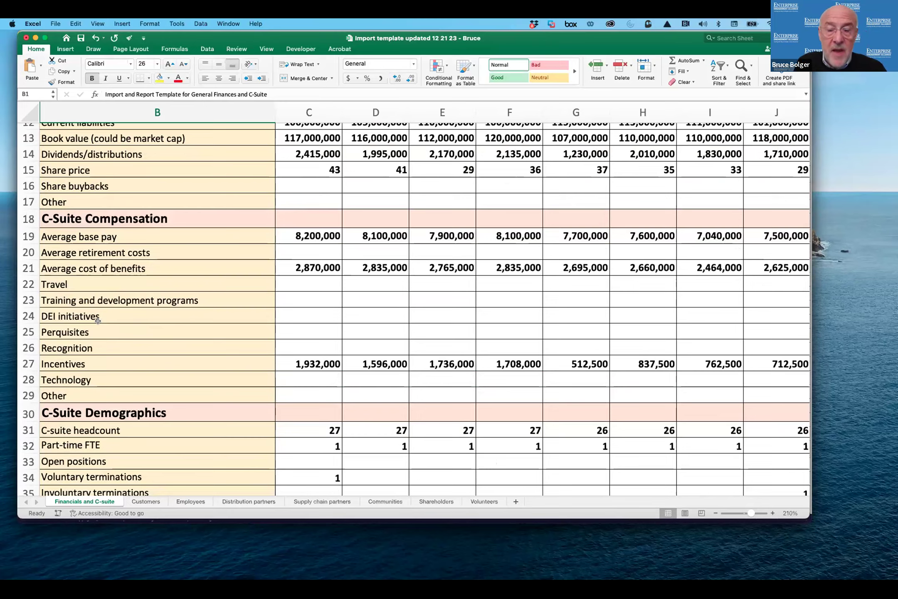
scroll(97, 320, up, 1)
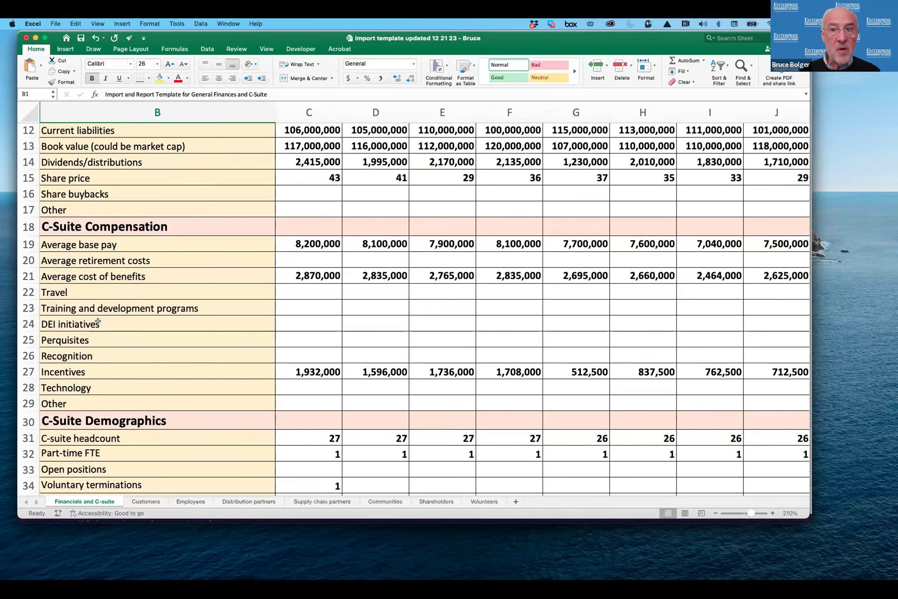
scroll(98, 320, up, 6)
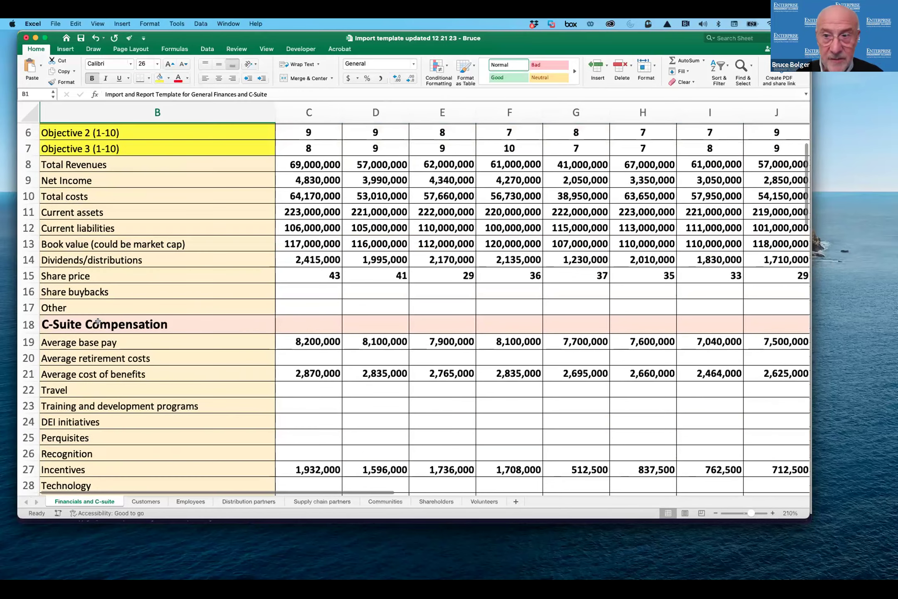
- Review the quarterly objectives and financial outcomes on the Financials and C-suite sheet, highlighting the Objective 3 and Total Revenues rows
scroll(97, 321, up, 2)
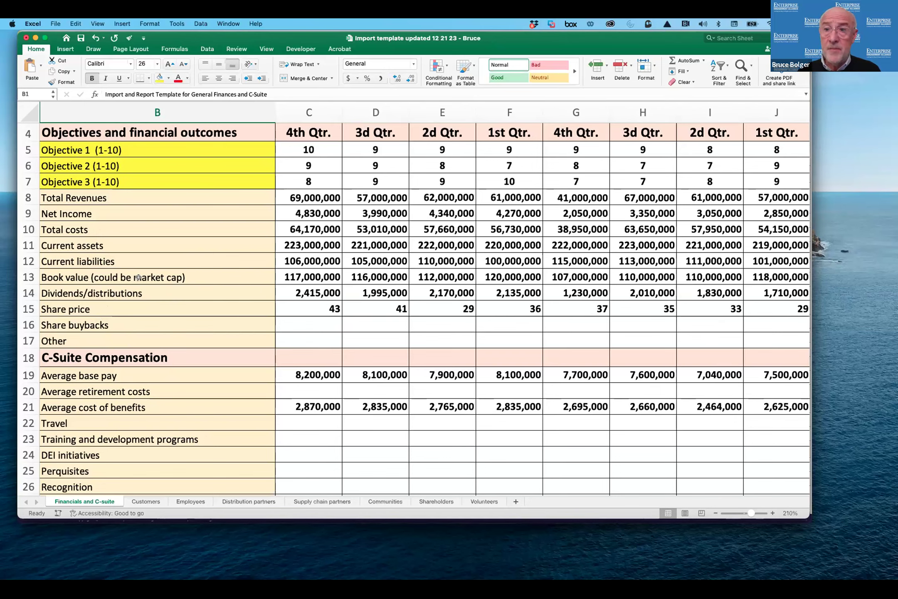
scroll(139, 277, up, 1)
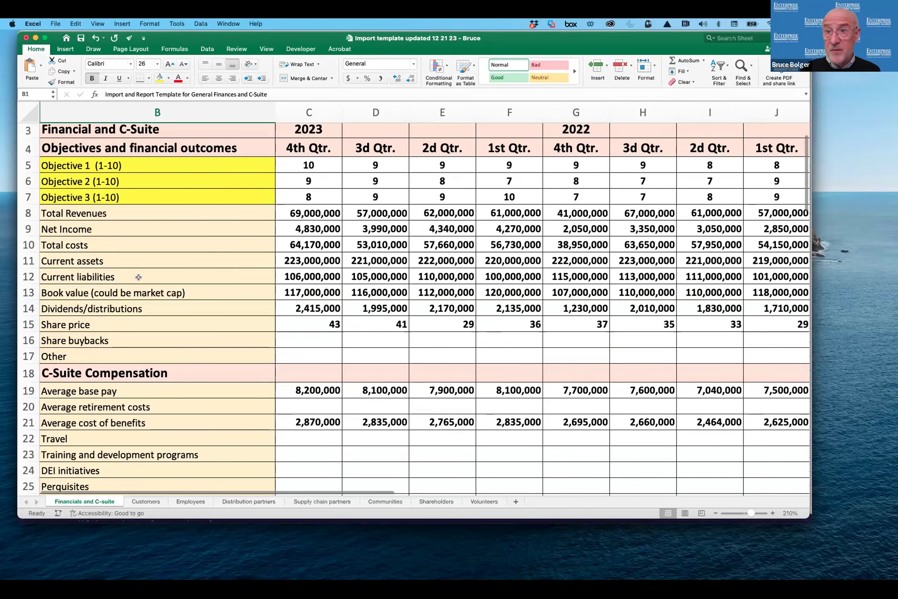
scroll(139, 277, up, 1)
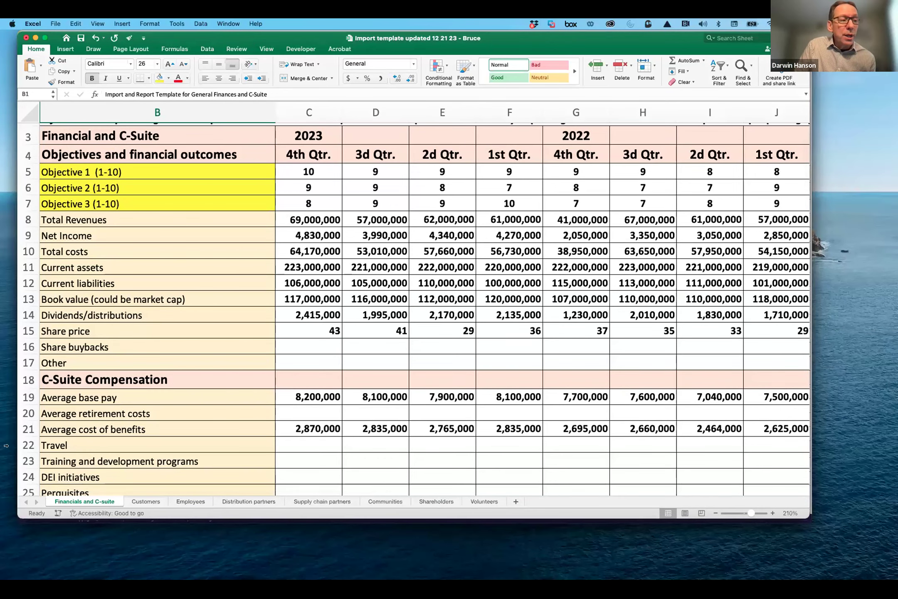
click(24, 207)
drag(43, 212, 79, 213)
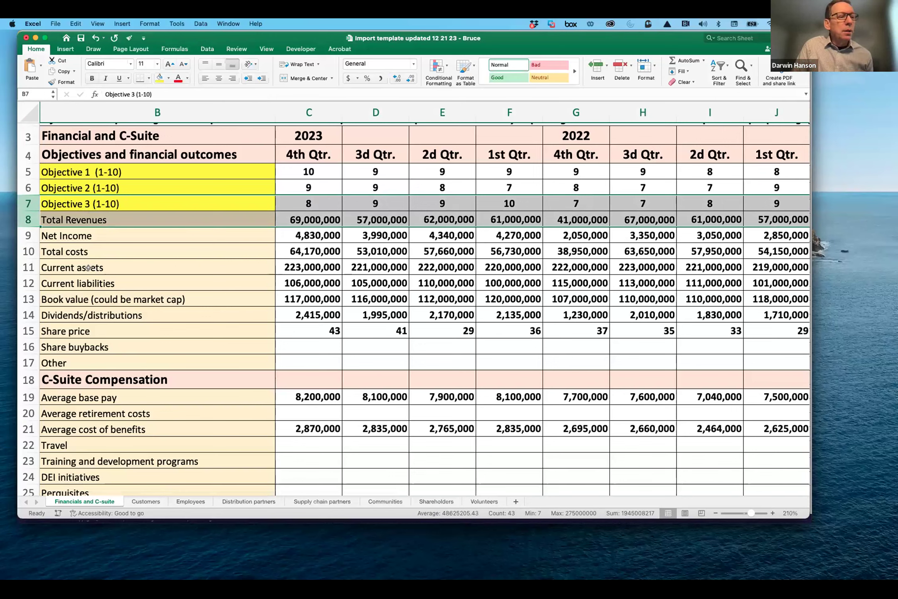
scroll(85, 266, down, 1)
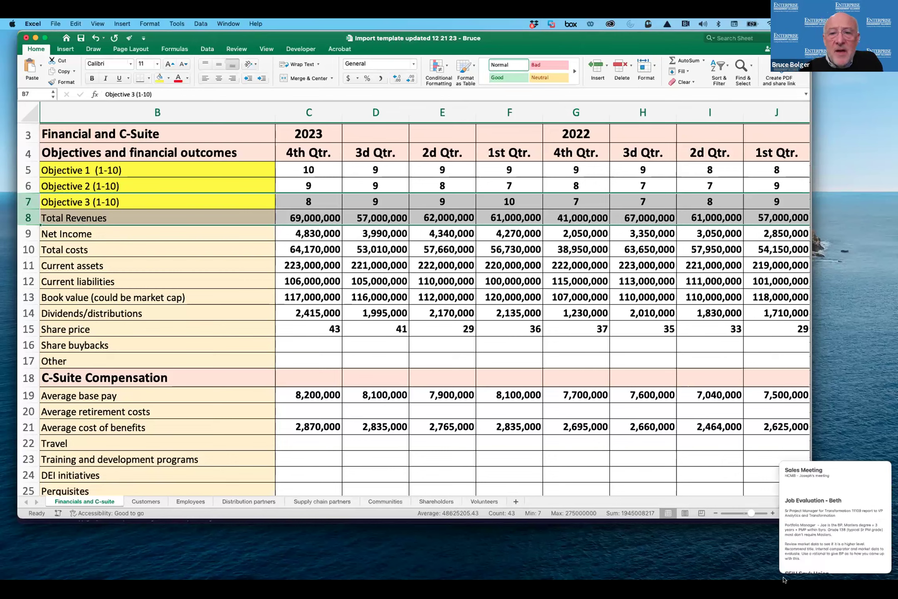
- Switch to Chrome and log in to the People Value Impact Calculator with the prefilled customer credentials
mouse_move(661, 579)
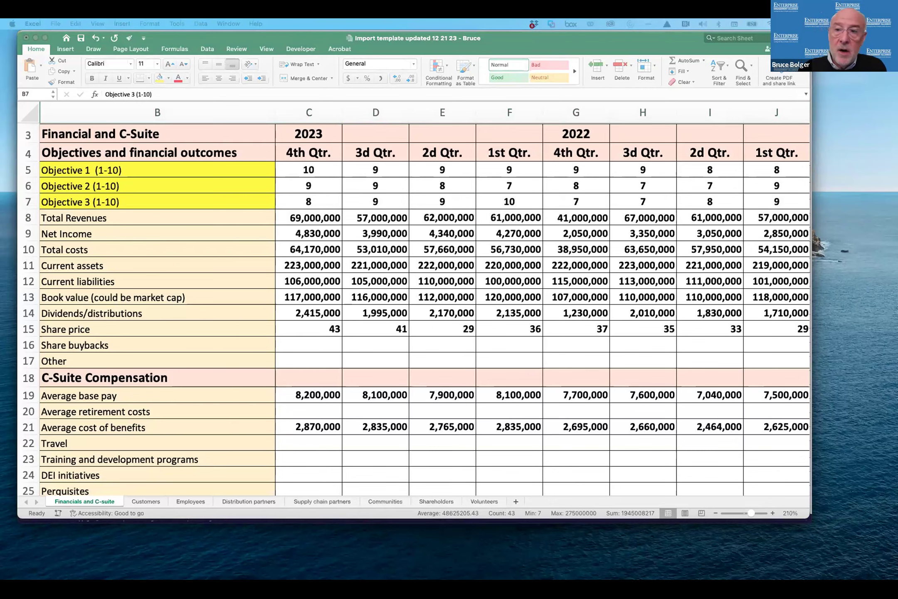
key(super+Tab)
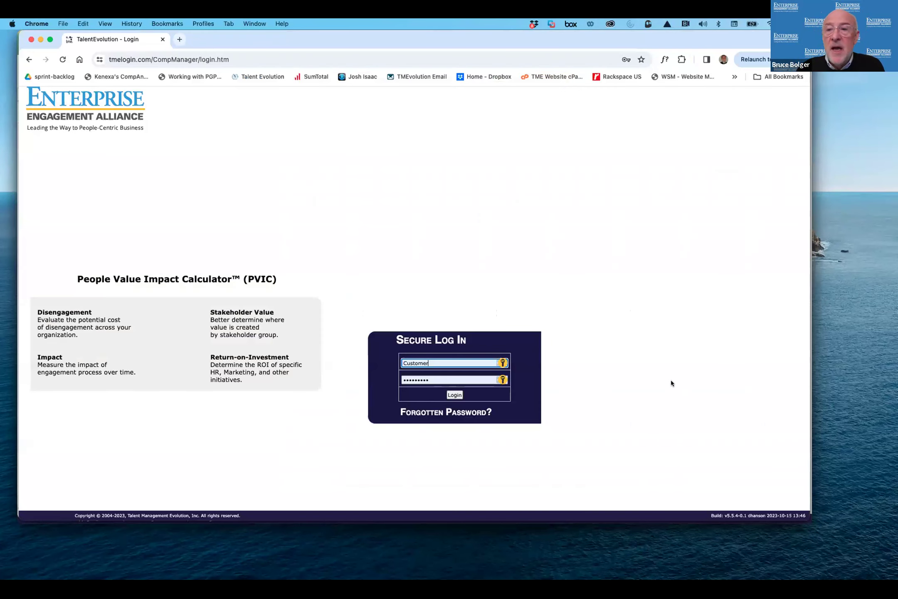
click(454, 394)
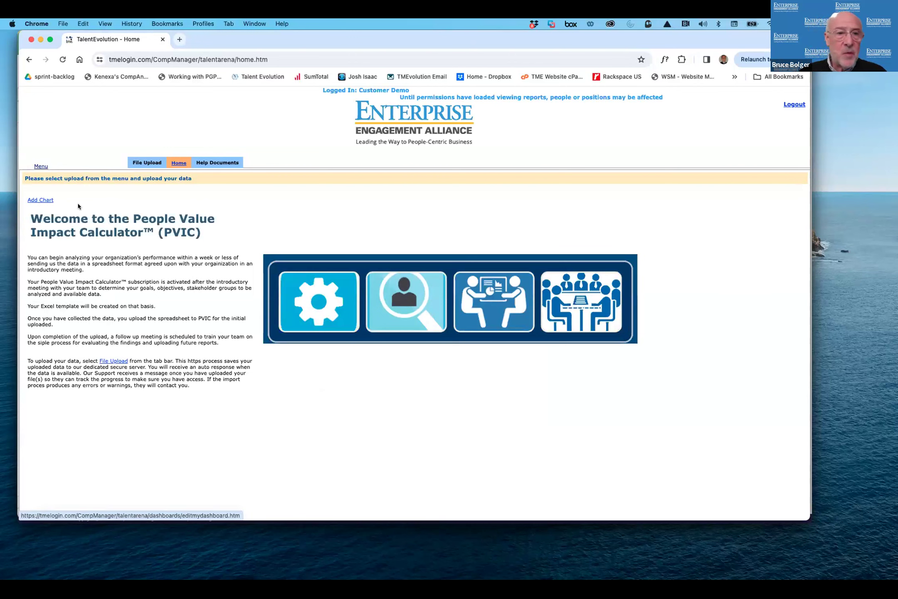
- Start adding a chart from the People Value Impact Calculator home page
click(36, 200)
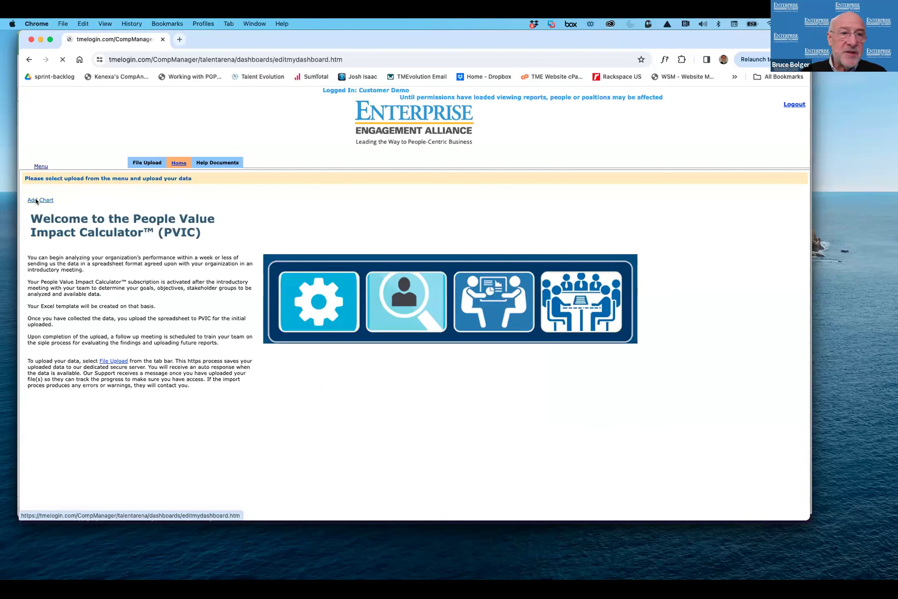